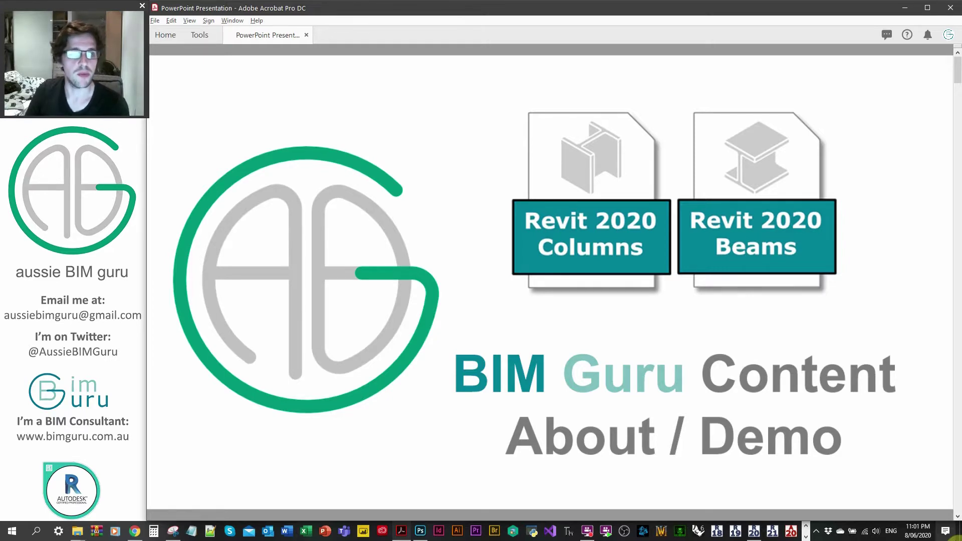
- Advance through the Demonstration, Work vs. Play, Announcing and Purpose slides to 'Please note'
{"action": "key", "text": "Page_Down"}
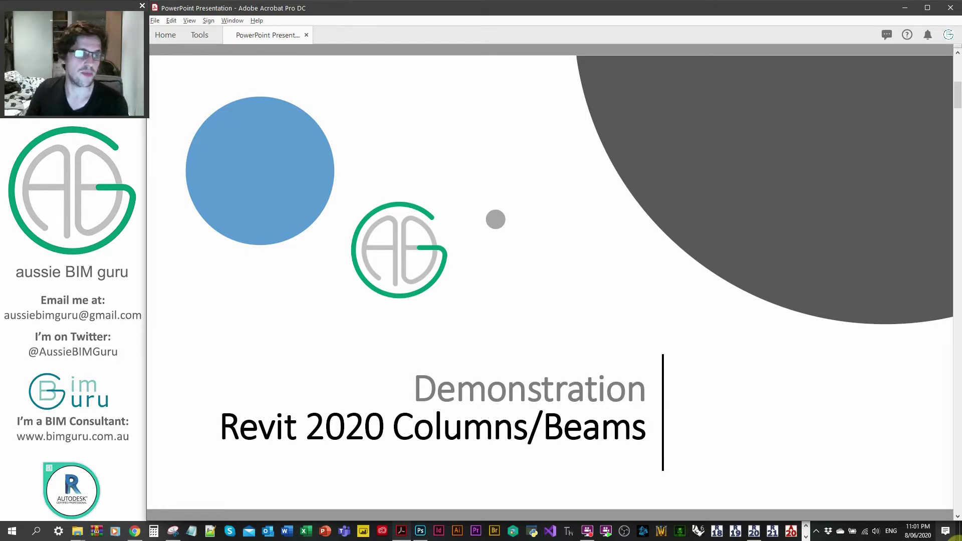
{"action": "key", "text": "Page_Down"}
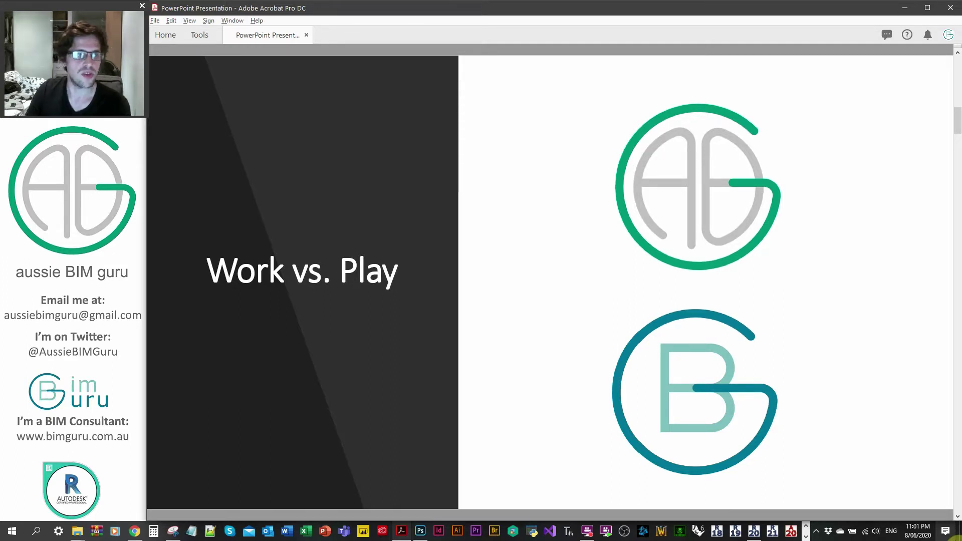
{"action": "key", "text": "Page_Down"}
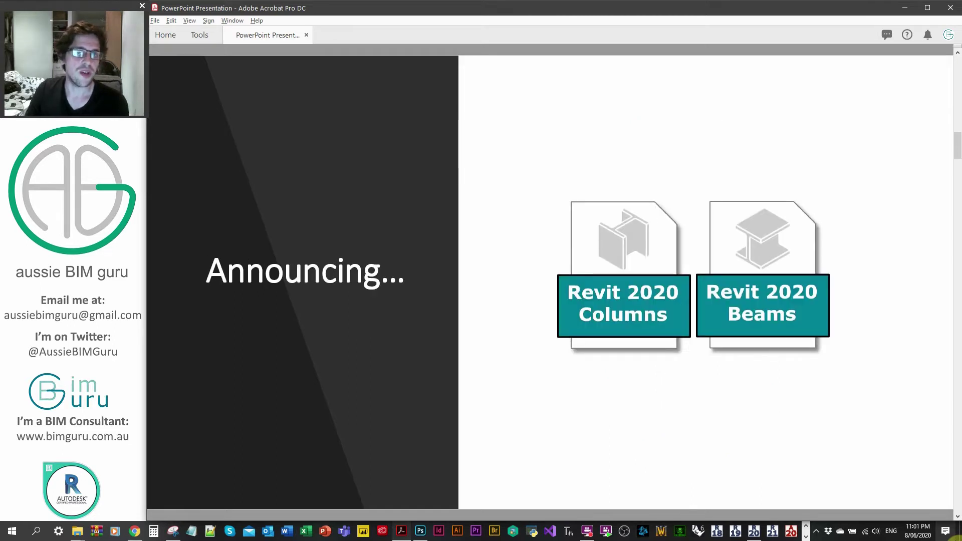
{"action": "key", "text": "Page_Down"}
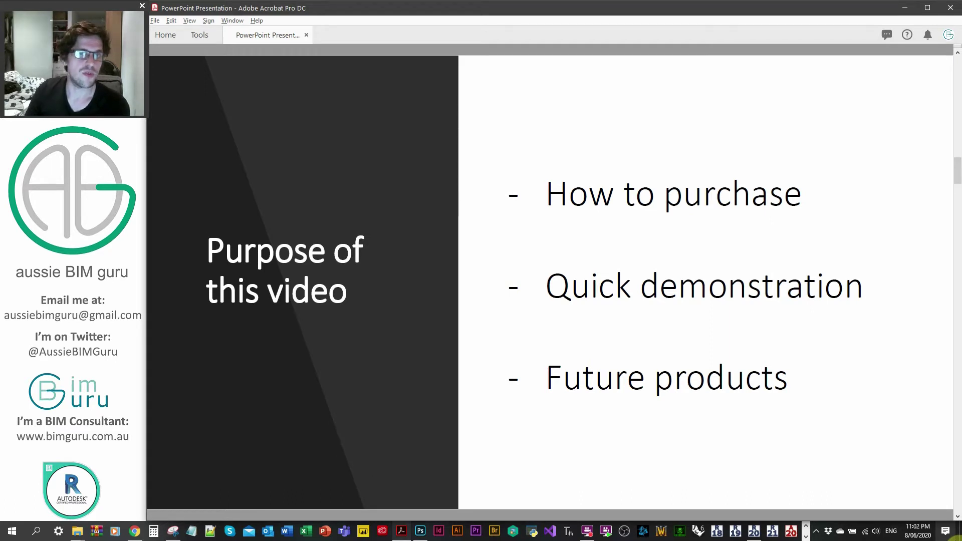
{"action": "key", "text": "Right"}
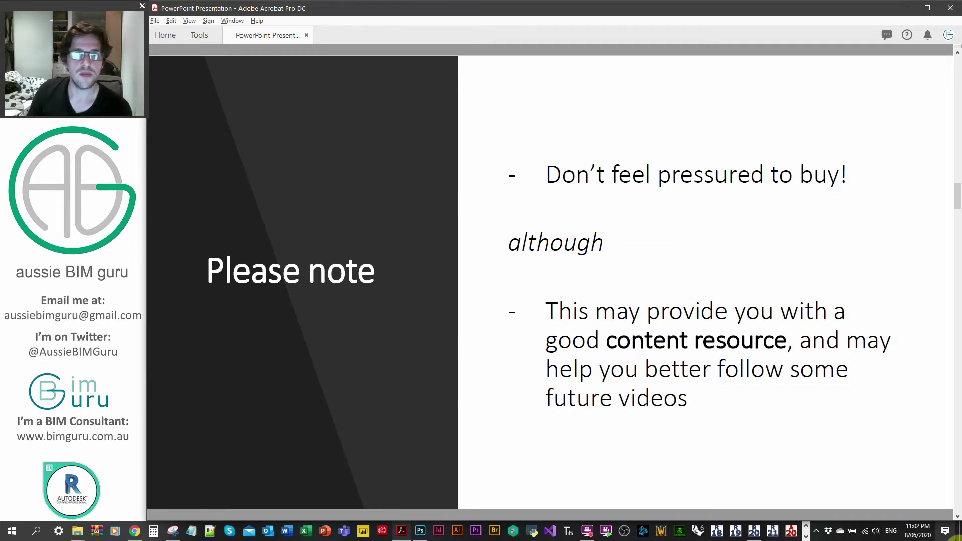
- Advance through the Pricing and 'Why share it?' slides to 'How to purchase'
{"action": "key", "text": "Right"}
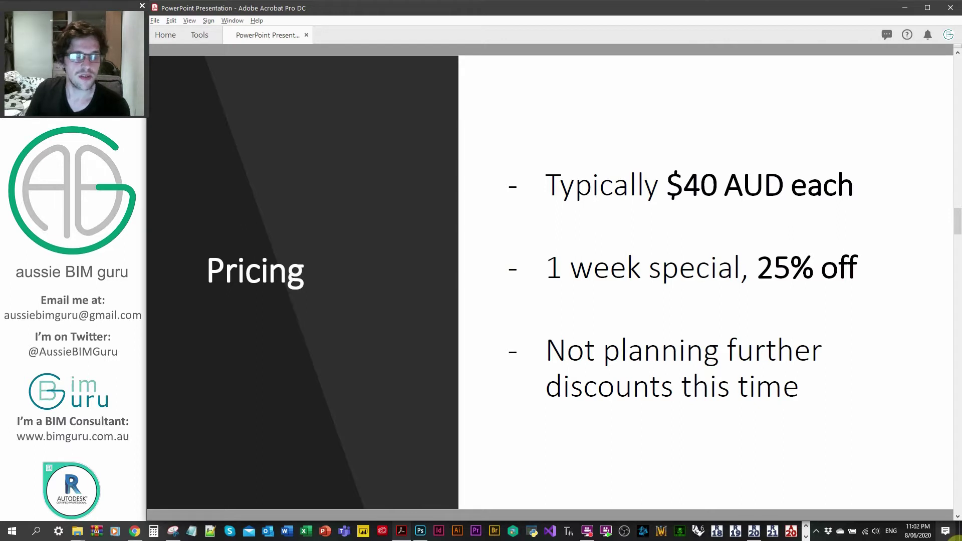
{"action": "key", "text": "Page_Down"}
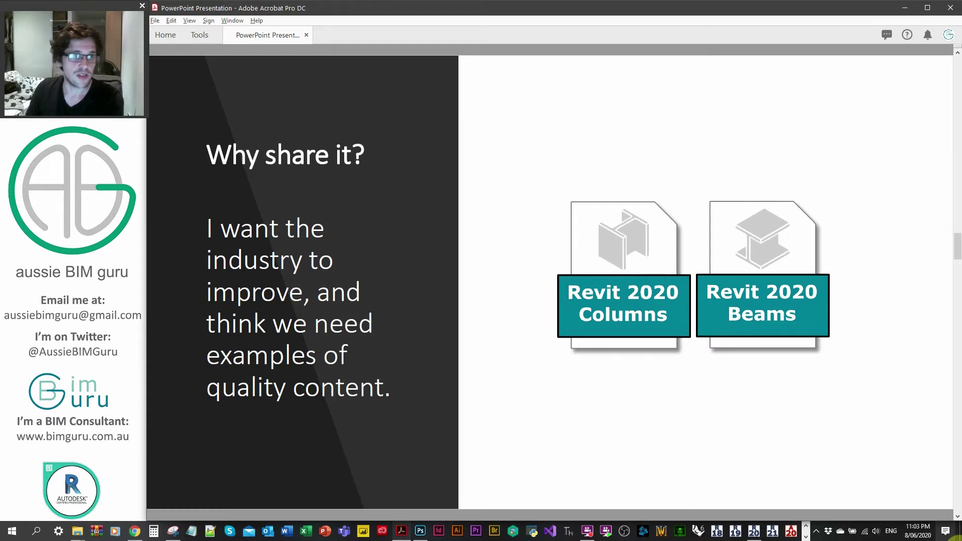
{"action": "key", "text": "Page_Down"}
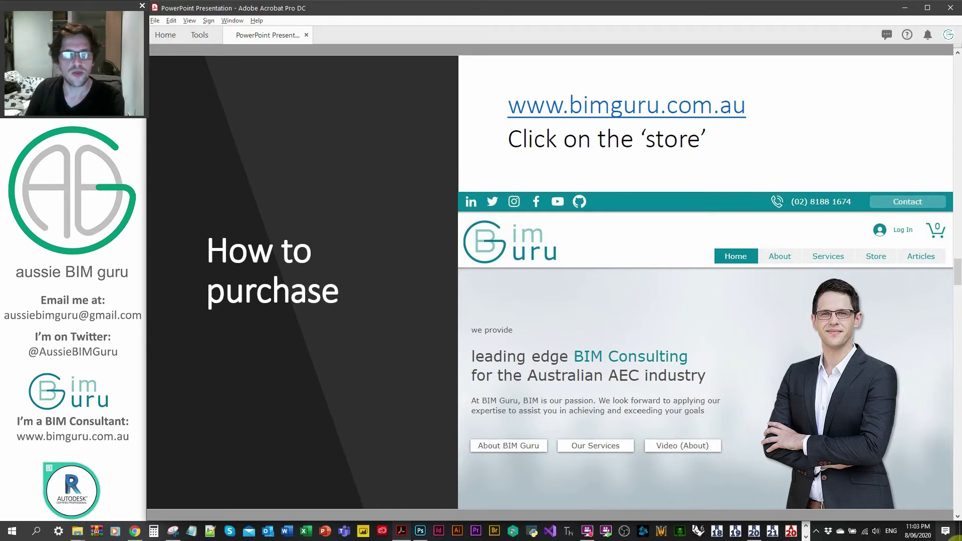
- Advance past the Store and RC3 Columns screenshots to the 'What do you get?' slide
{"action": "key", "text": "Page_Down"}
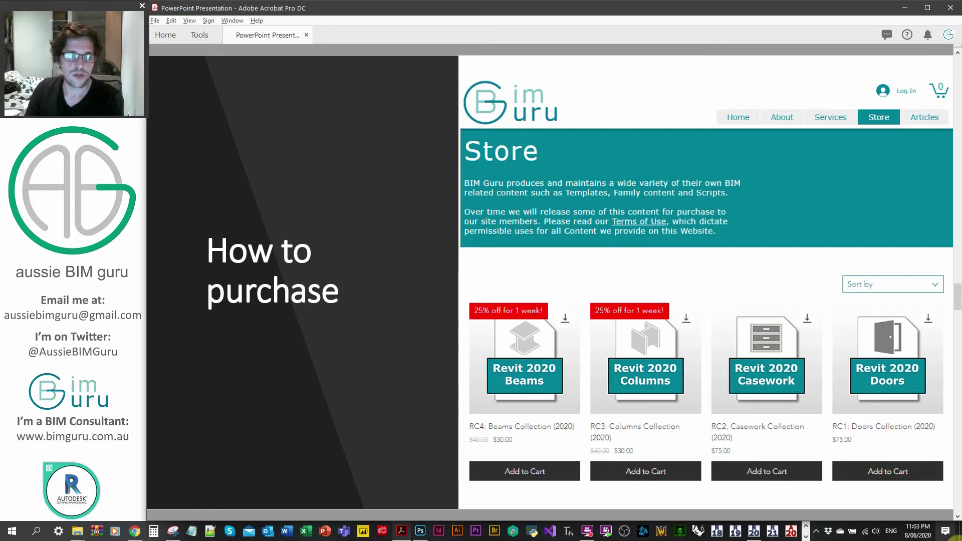
{"action": "key", "text": "Page_Down"}
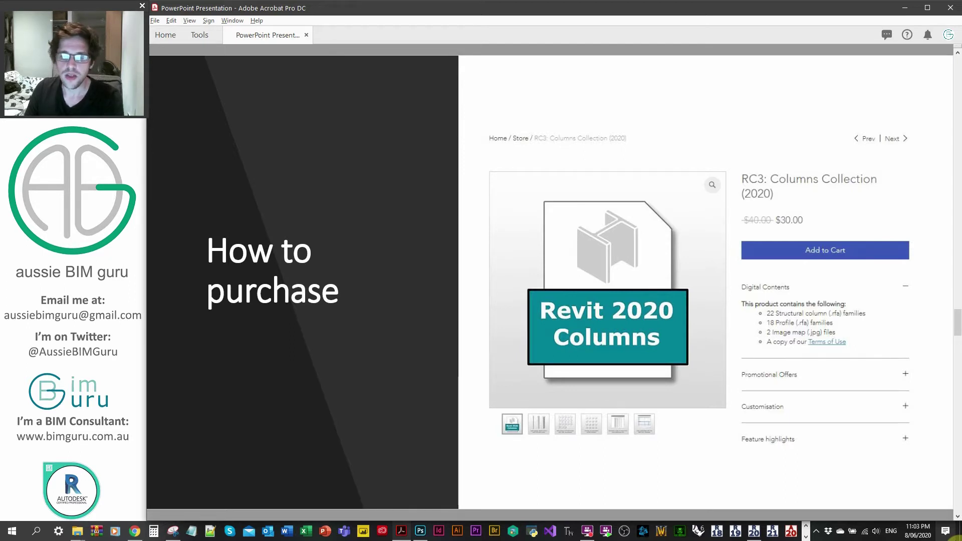
{"action": "key", "text": "Right"}
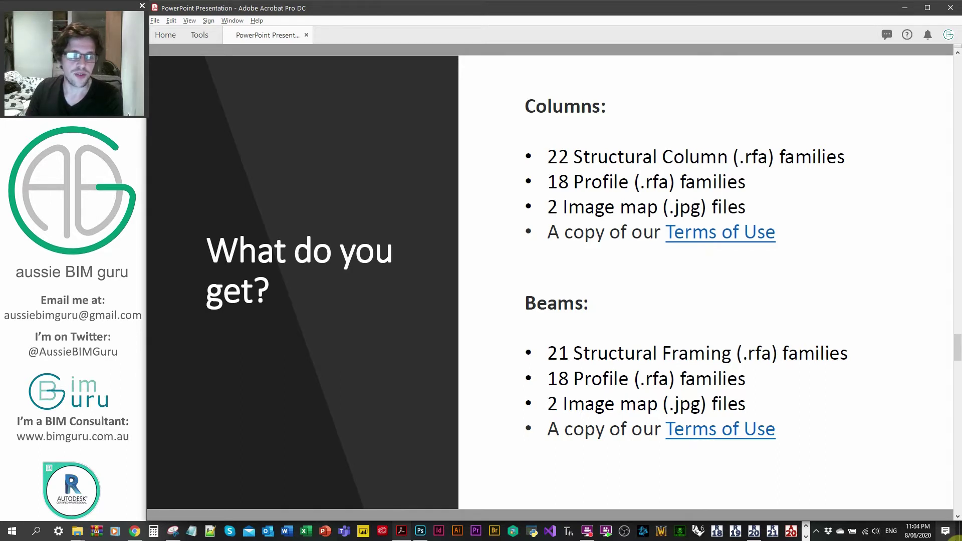
- Advance through 'Available separately' and 'Coming soon!' to the 'Quick demo' slide
{"action": "key", "text": "Right"}
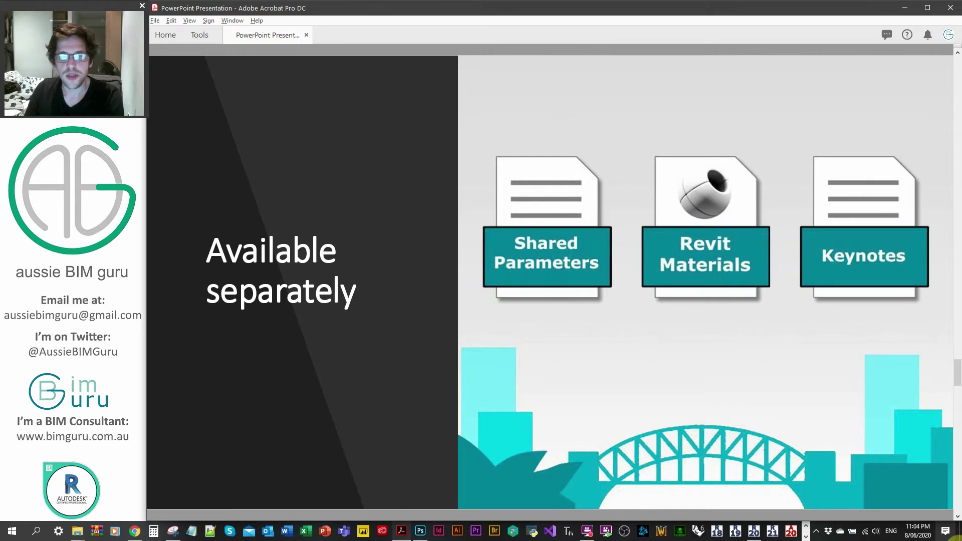
{"action": "key", "text": "Right"}
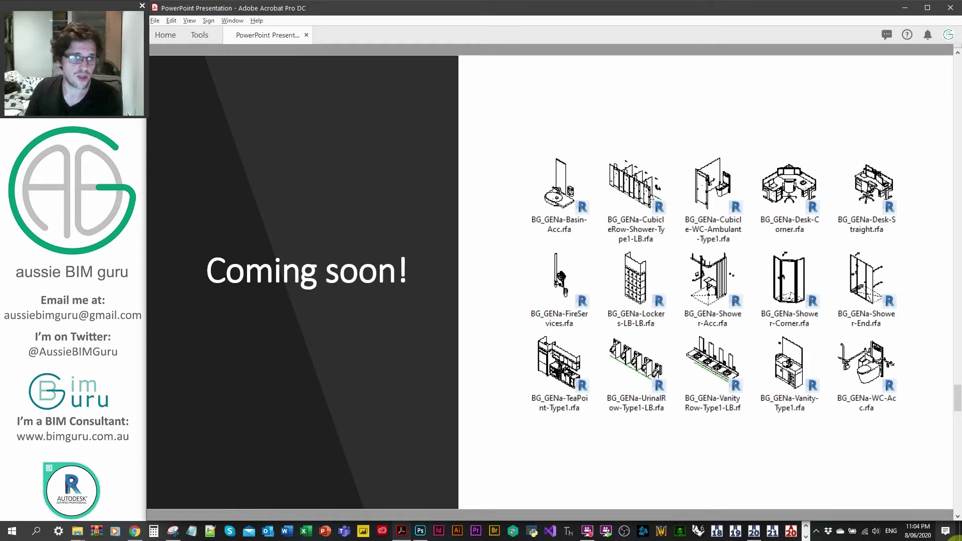
{"action": "key", "text": "Right"}
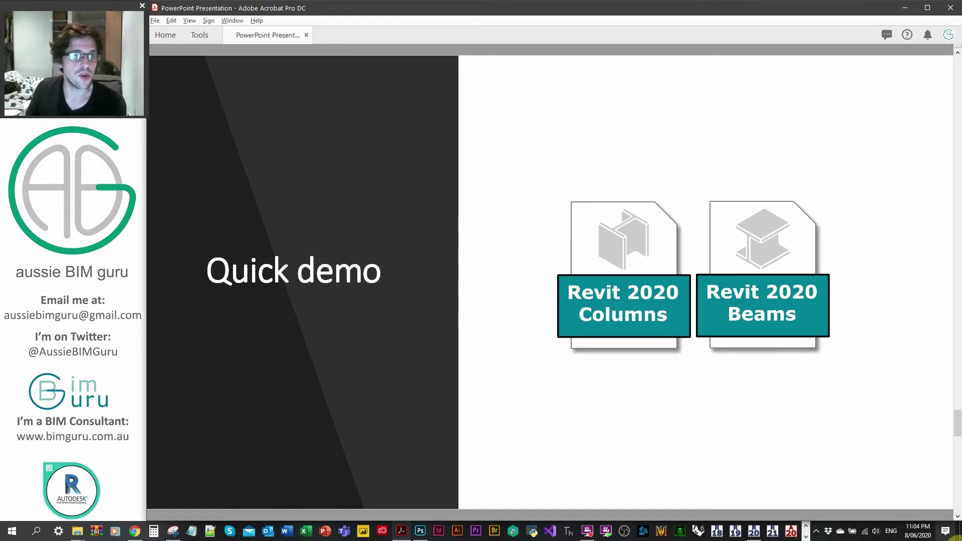
- Bring the Explorer window forward and open SFA_Structural Framing from the Family Library
{"action": "left_click", "coordinate": [75, 534]}
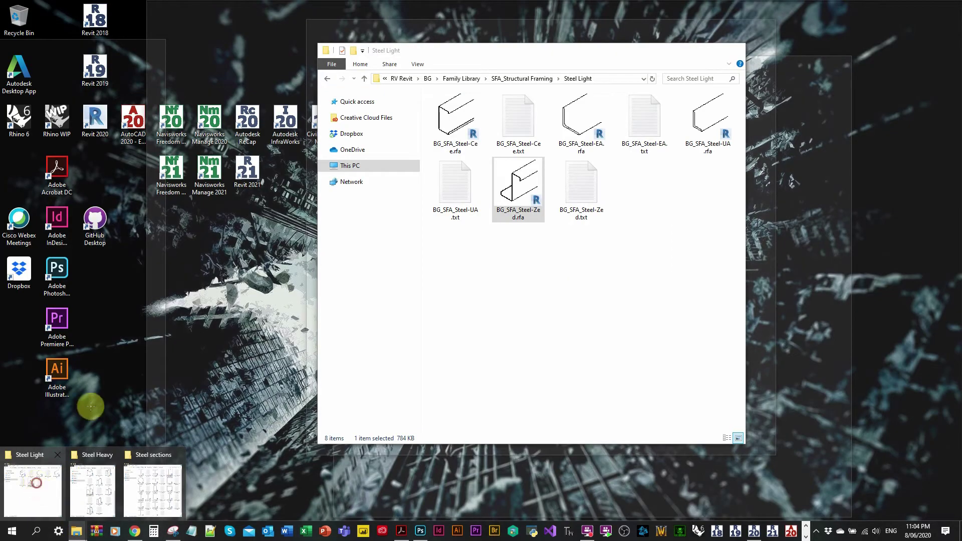
{"action": "left_click", "coordinate": [37, 483]}
{"action": "left_click", "coordinate": [472, 81]}
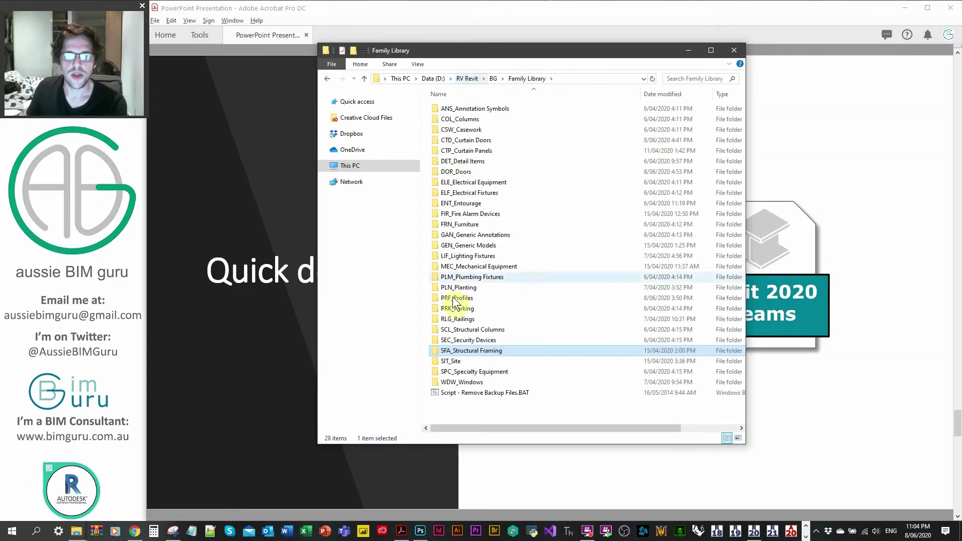
{"action": "double_click", "coordinate": [466, 353]}
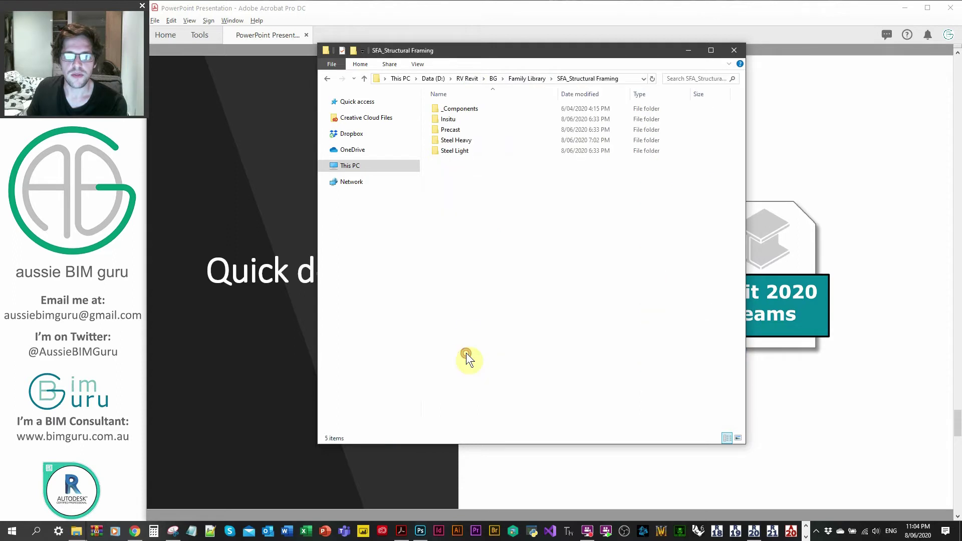
- Look inside the Insitu folder, then go back and open the Precast beam folder
{"action": "left_click", "coordinate": [456, 132]}
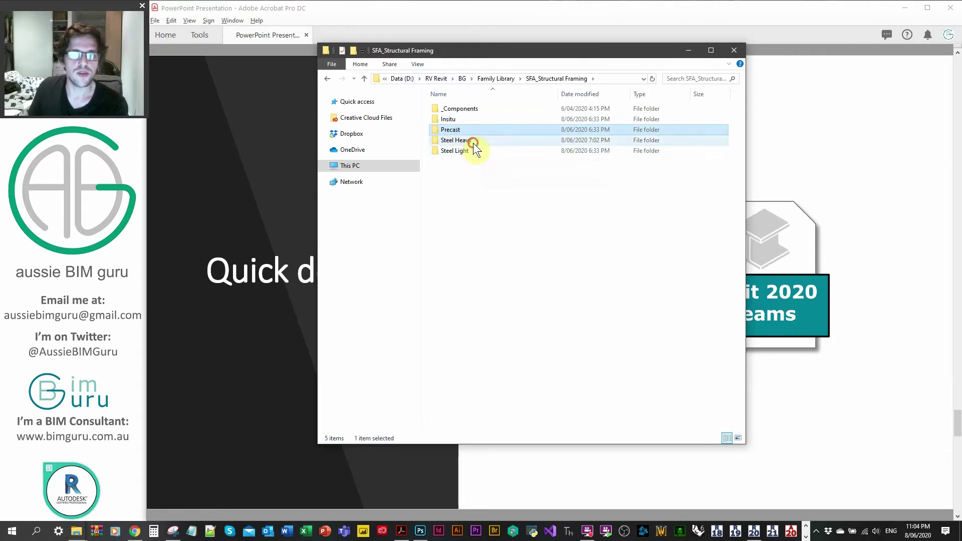
{"action": "left_click", "coordinate": [468, 152]}
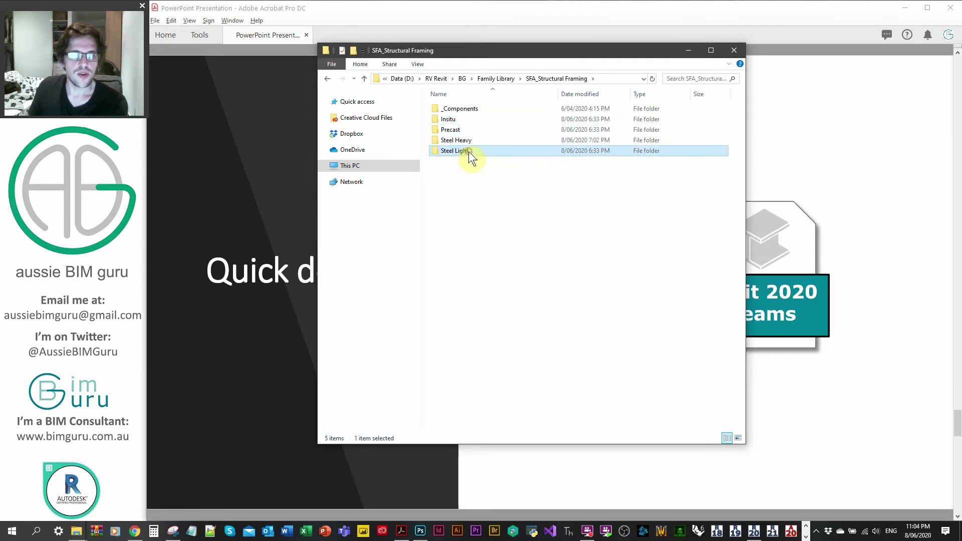
{"action": "double_click", "coordinate": [460, 123]}
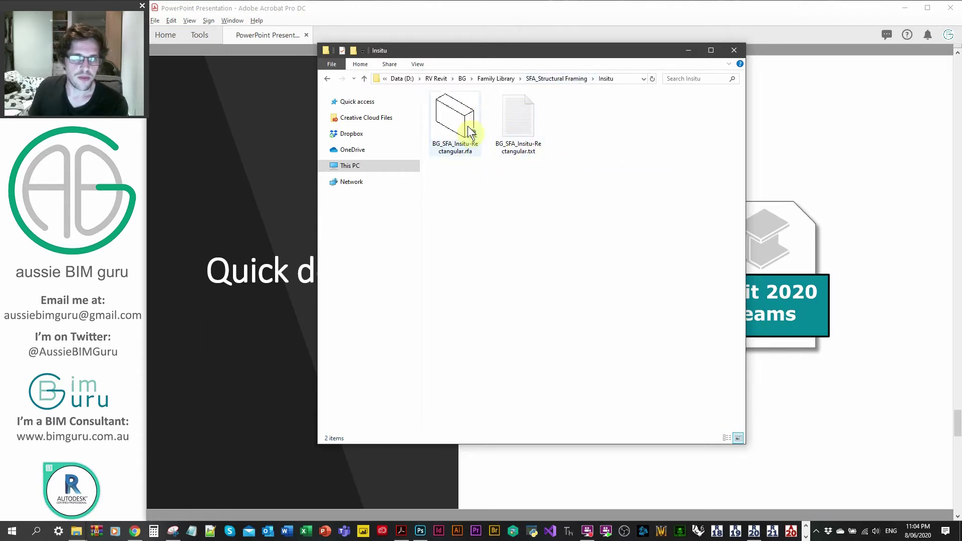
{"action": "left_click", "coordinate": [550, 79]}
{"action": "left_click", "coordinate": [471, 131]}
{"action": "double_click", "coordinate": [471, 131]}
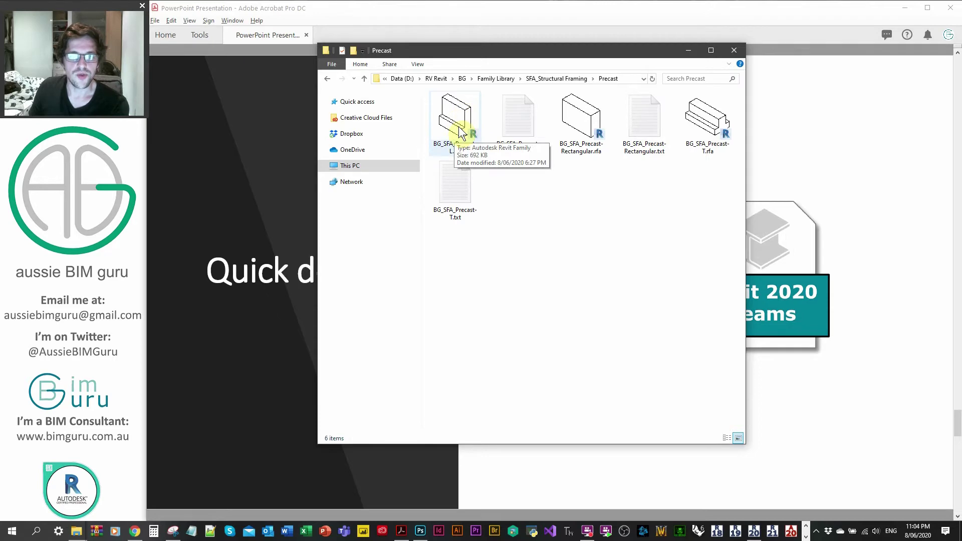
{"action": "left_click", "coordinate": [571, 292]}
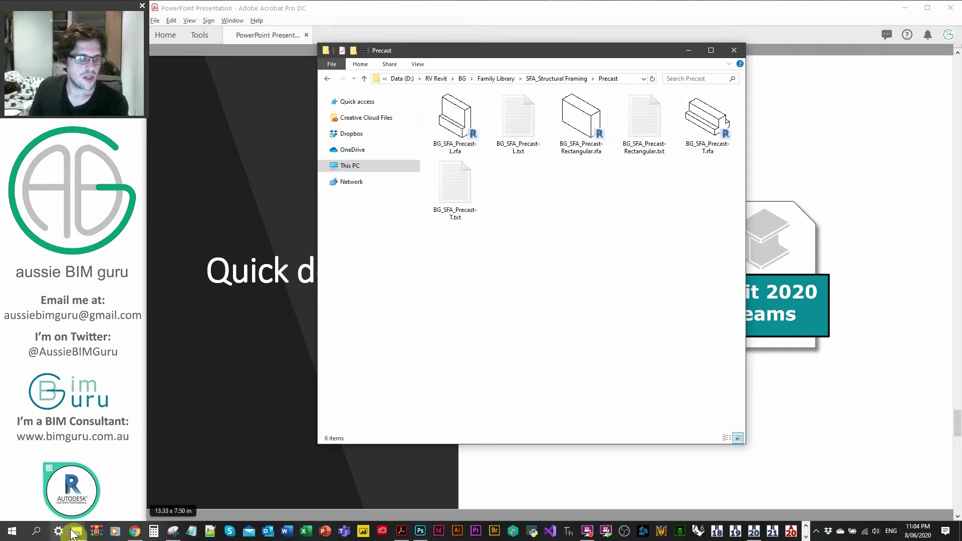
- Open the Insitu columns folder under SCL_Structural Columns and select BG_SCL_Insitu-Square.rfa
{"action": "mouse_move", "coordinate": [76, 531]}
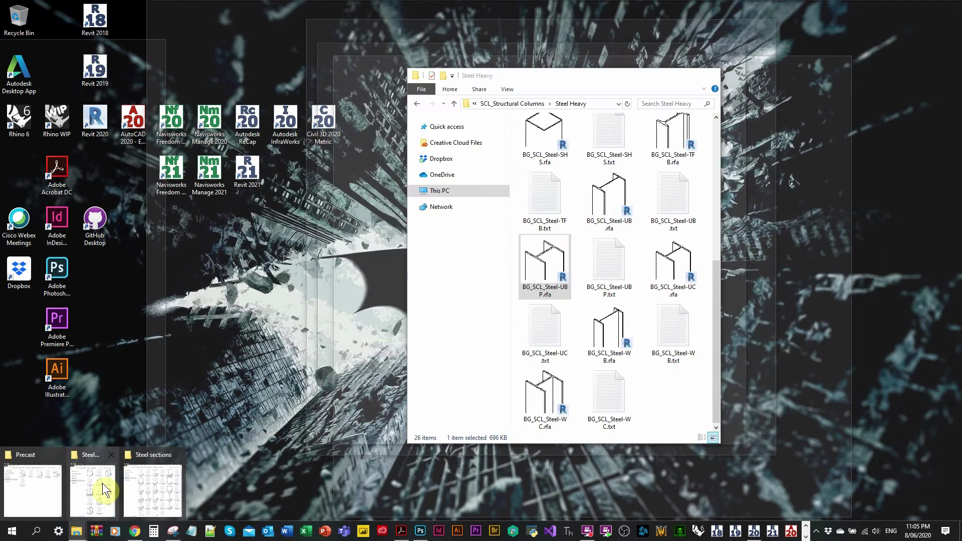
{"action": "left_click", "coordinate": [108, 492]}
{"action": "left_click", "coordinate": [522, 103]}
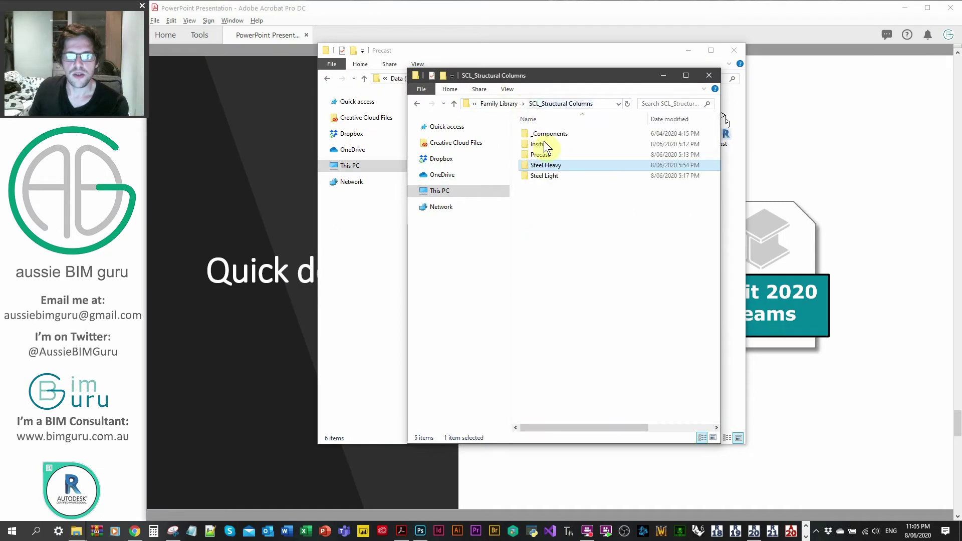
{"action": "double_click", "coordinate": [543, 143]}
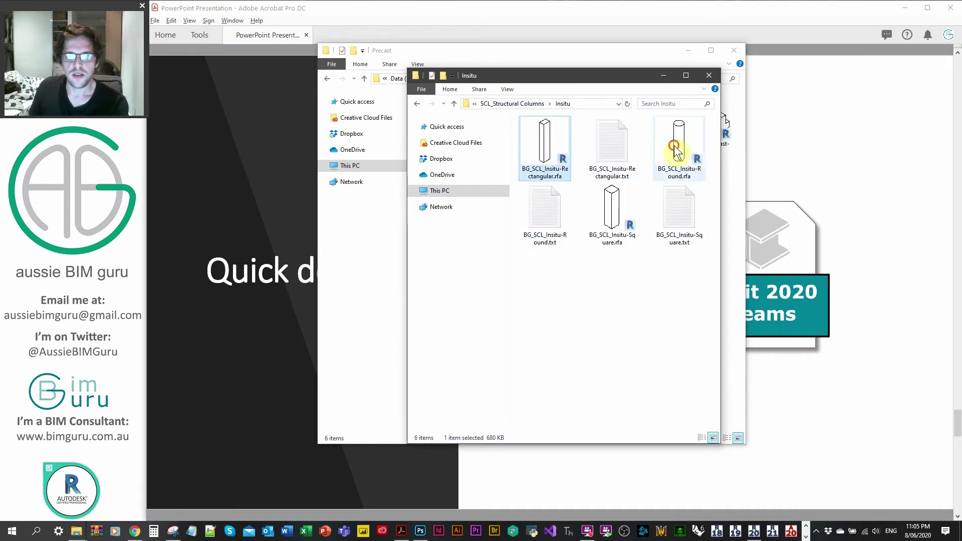
{"action": "left_click", "coordinate": [616, 207]}
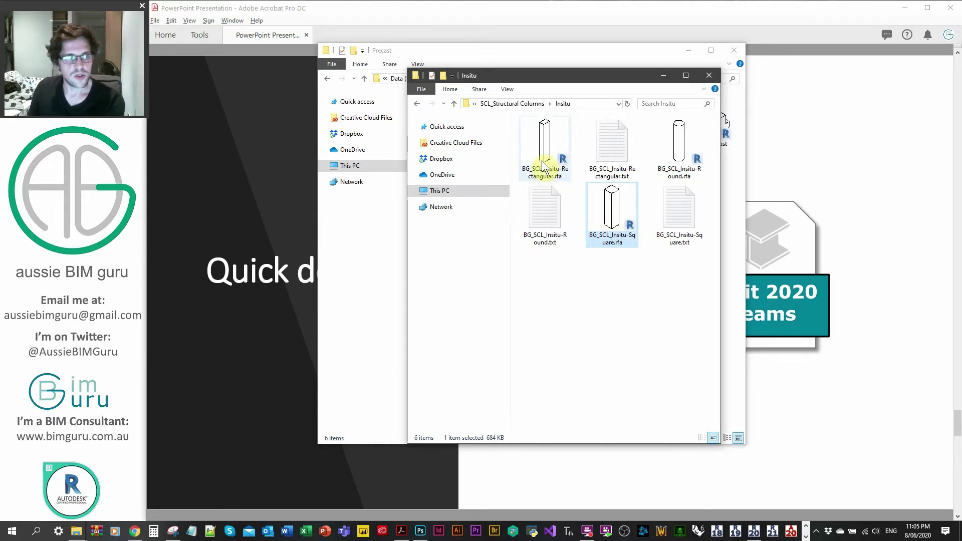
- Open the Precast columns folder and inspect its rectangular and square column families
{"action": "left_click", "coordinate": [512, 104]}
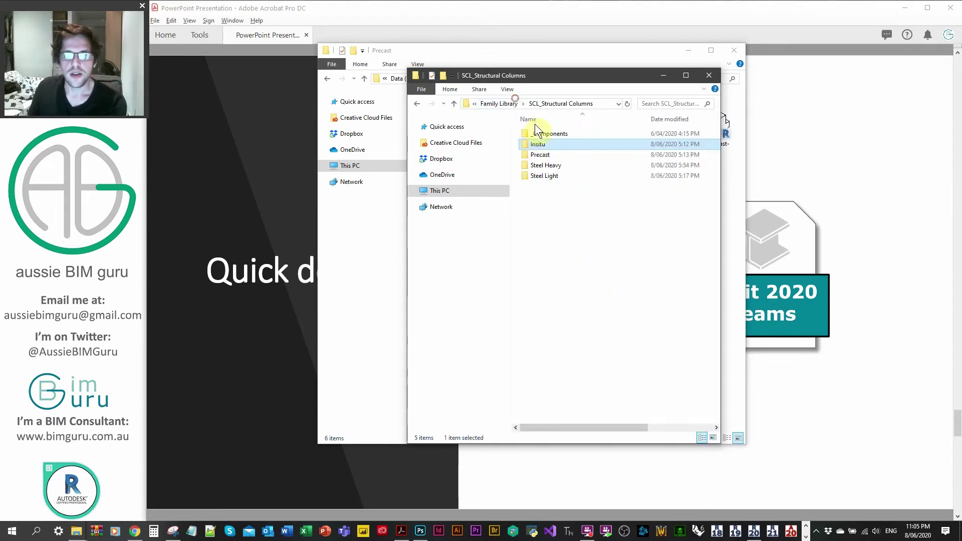
{"action": "double_click", "coordinate": [540, 154]}
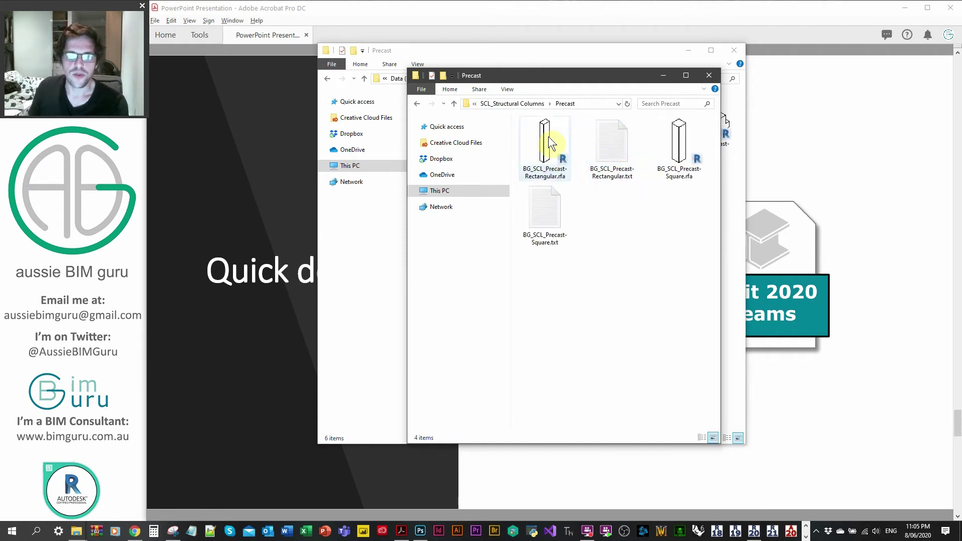
{"action": "left_click", "coordinate": [554, 133]}
{"action": "left_click", "coordinate": [679, 143]}
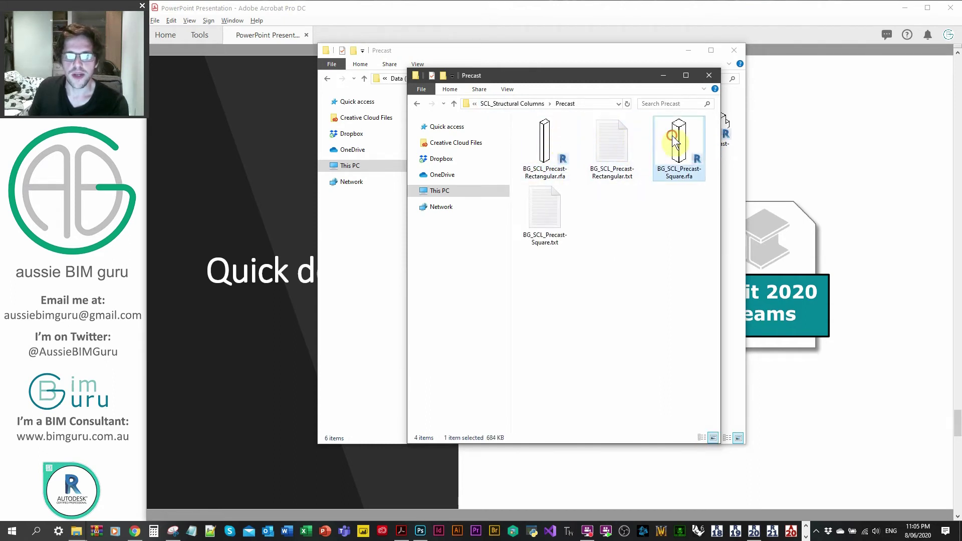
{"action": "left_click", "coordinate": [535, 103]}
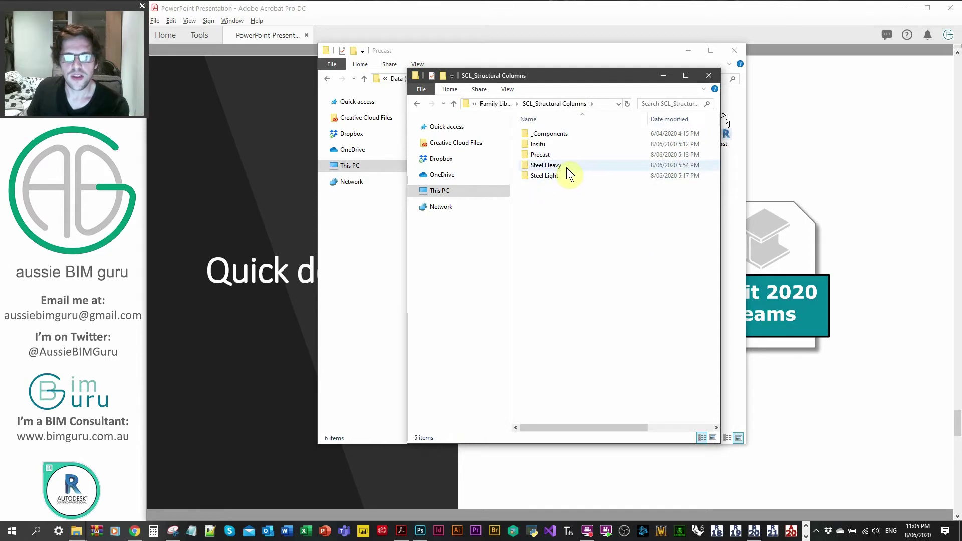
- Show Steel Light as large icons, inspect the Zed, UA and EA families, then open Steel Heavy
{"action": "left_click", "coordinate": [554, 177]}
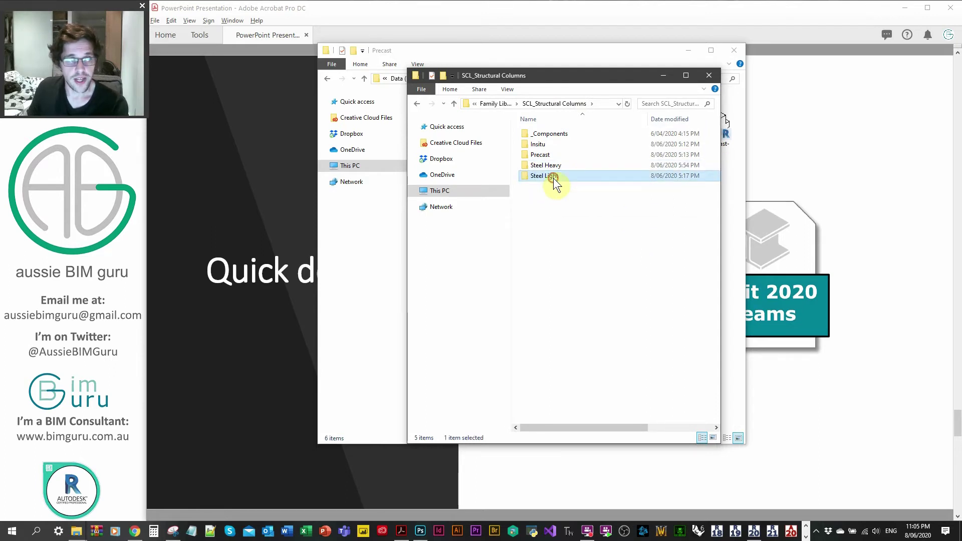
{"action": "double_click", "coordinate": [552, 178]}
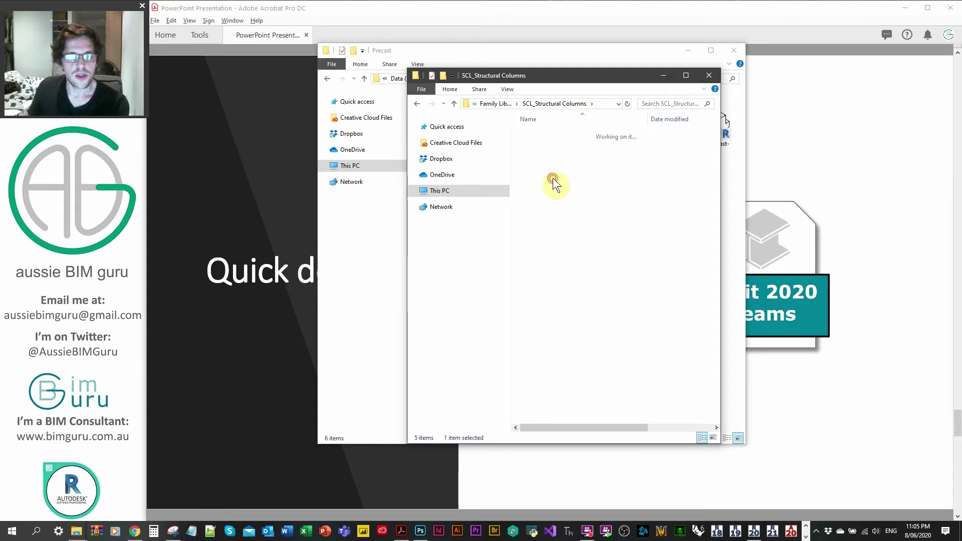
{"action": "right_click", "coordinate": [554, 251]}
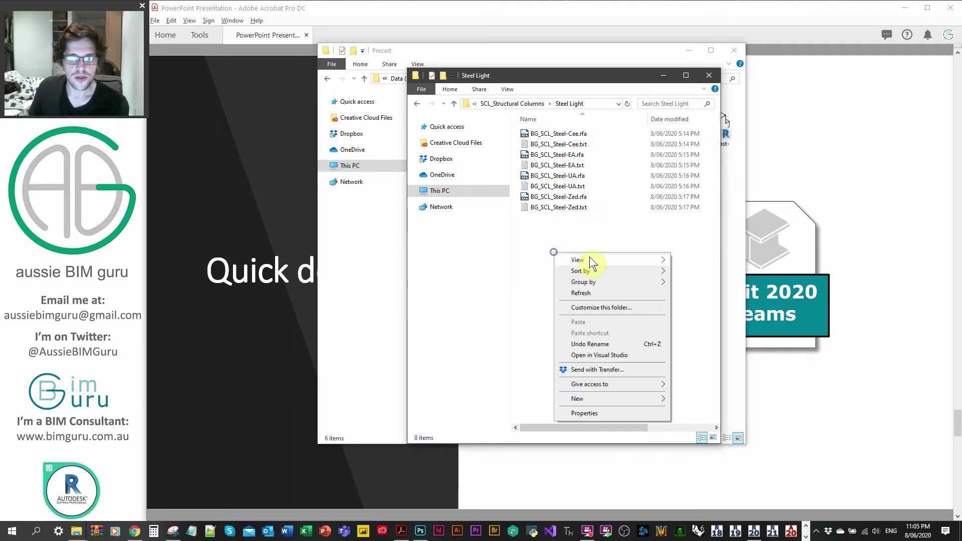
{"action": "mouse_move", "coordinate": [592, 258]}
{"action": "left_click", "coordinate": [696, 270]}
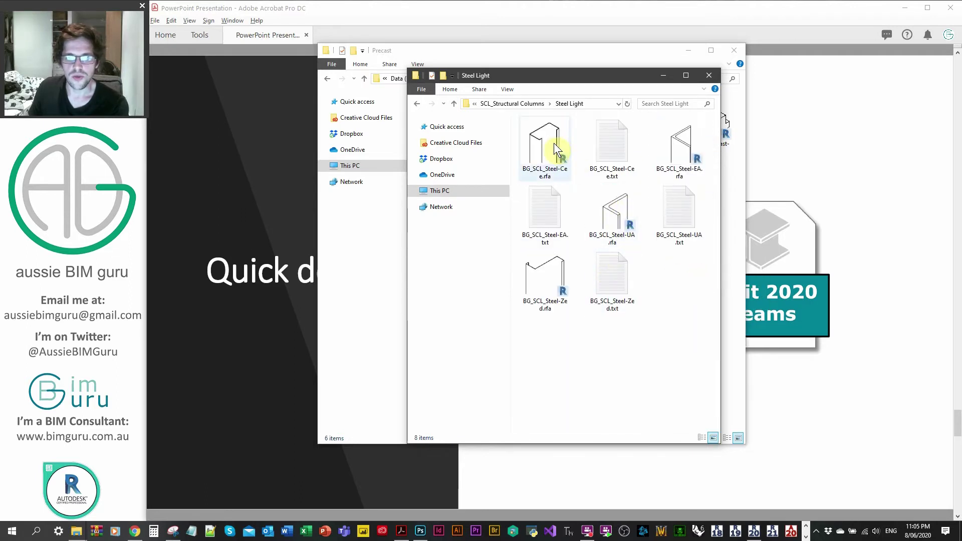
{"action": "left_click", "coordinate": [550, 281]}
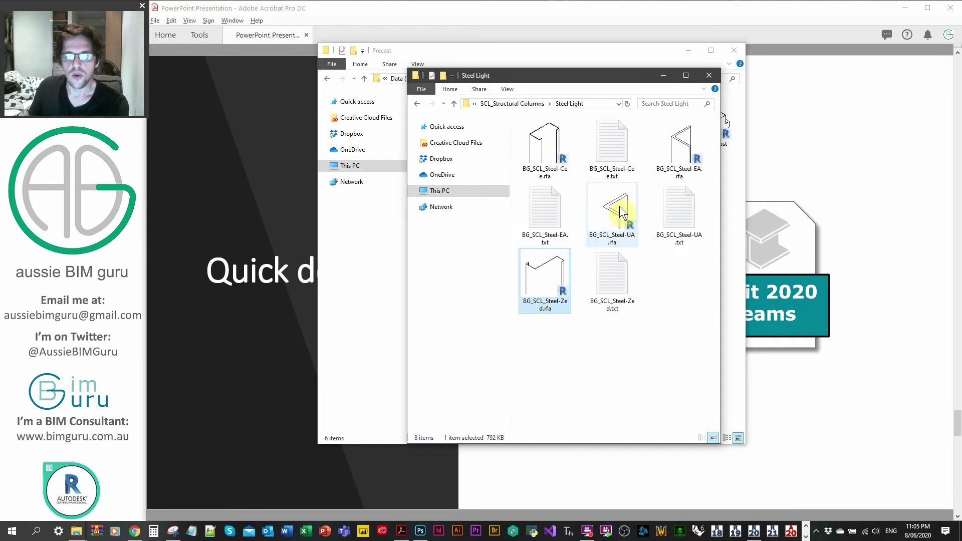
{"action": "left_click", "coordinate": [622, 210]}
{"action": "left_click", "coordinate": [679, 146]}
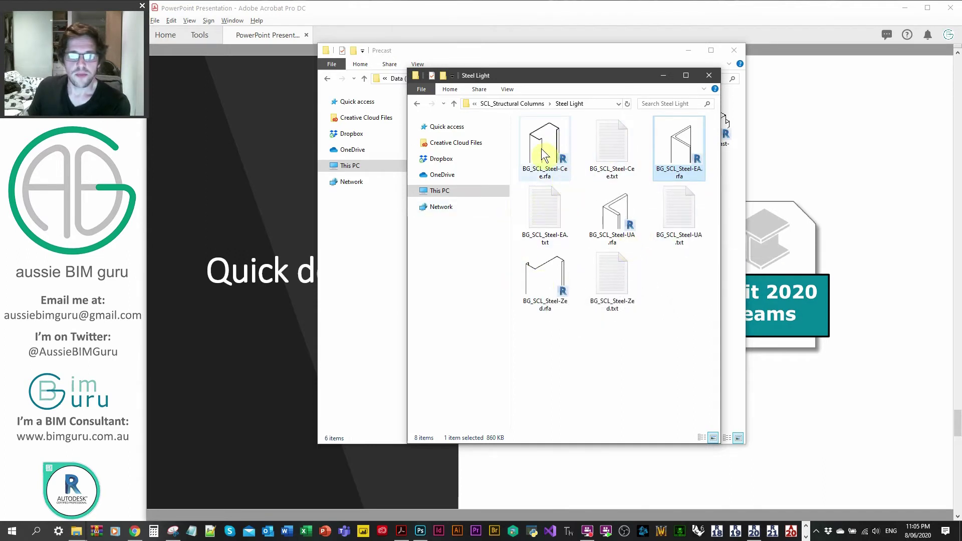
{"action": "left_click", "coordinate": [532, 104]}
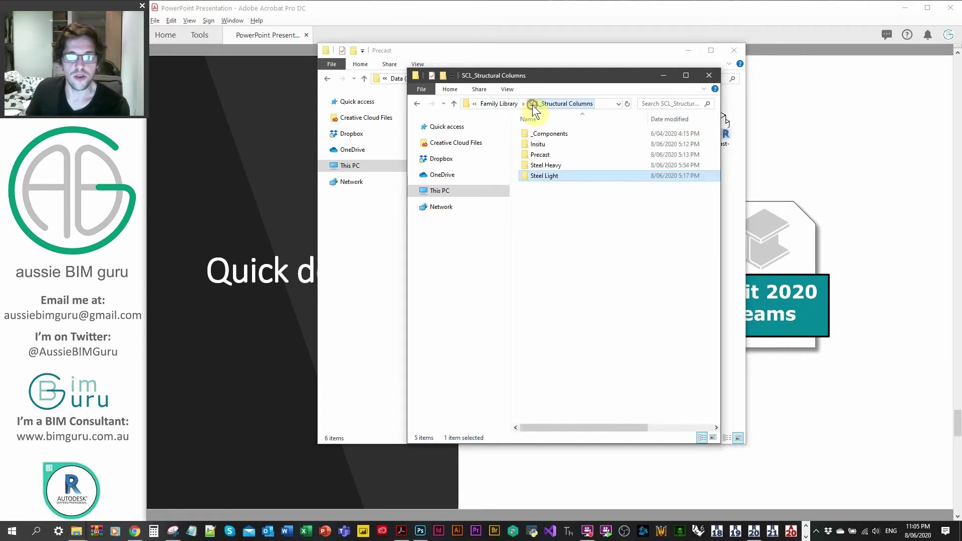
{"action": "double_click", "coordinate": [566, 168]}
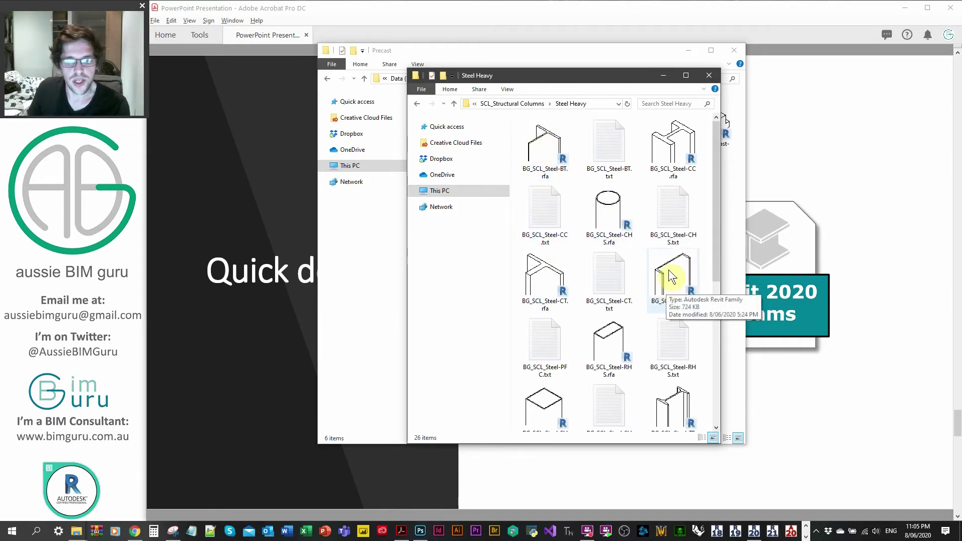
- Find BG_SCL_Steel-SHS.rfa in the Steel Heavy list and open it in Revit
{"action": "scroll", "coordinate": [673, 277], "scroll_direction": "down", "scroll_amount": 3}
{"action": "left_click", "coordinate": [542, 254]}
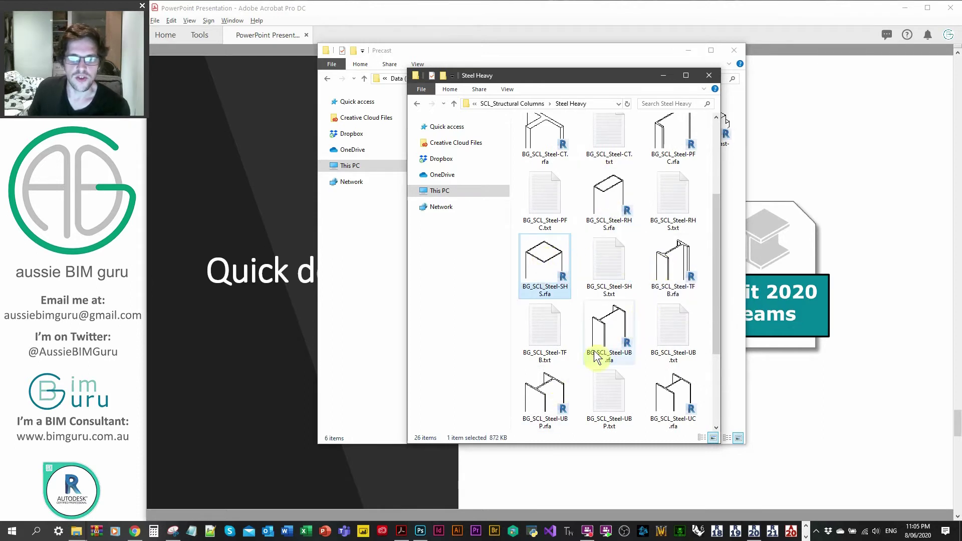
{"action": "scroll", "coordinate": [629, 315], "scroll_direction": "down", "scroll_amount": 3}
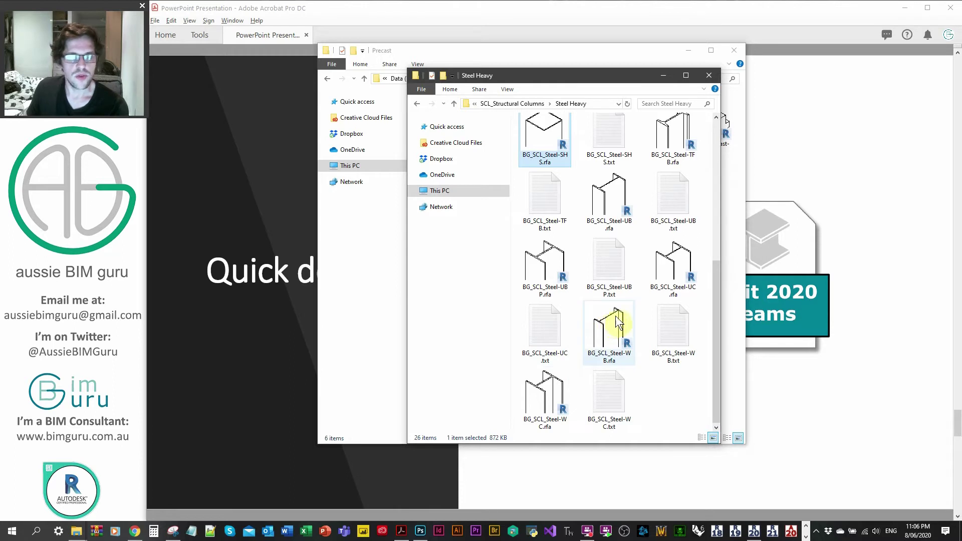
{"action": "scroll", "coordinate": [617, 323], "scroll_direction": "up", "scroll_amount": 5}
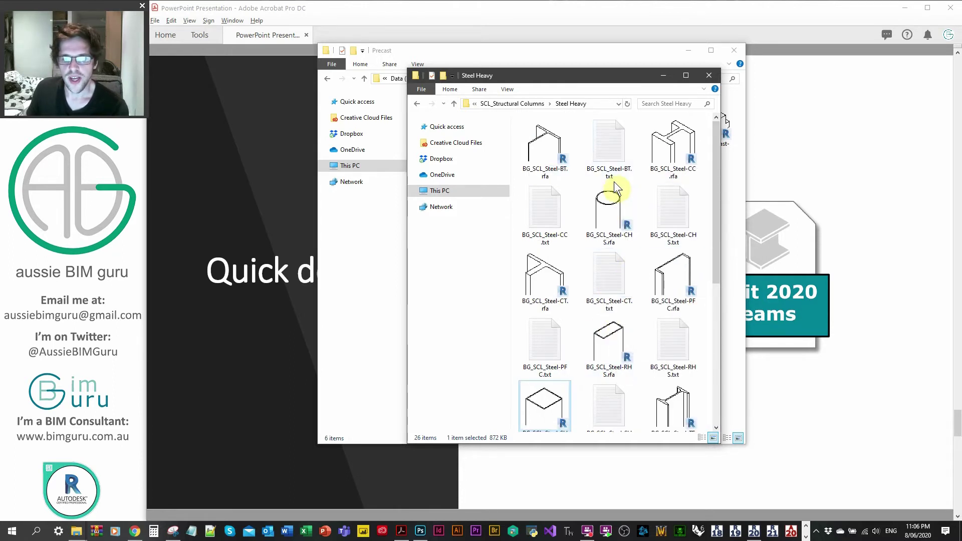
{"action": "scroll", "coordinate": [609, 360], "scroll_direction": "down", "scroll_amount": 2}
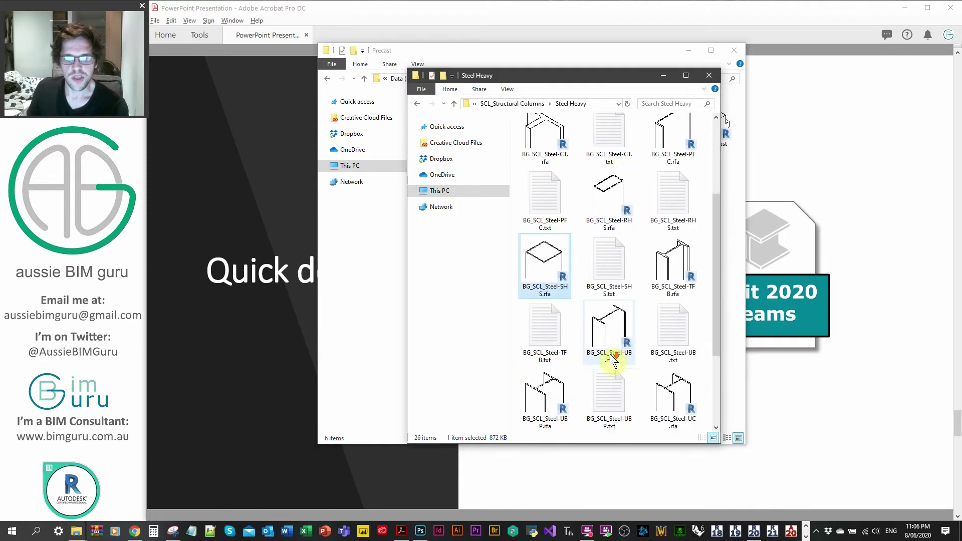
{"action": "double_click", "coordinate": [545, 260]}
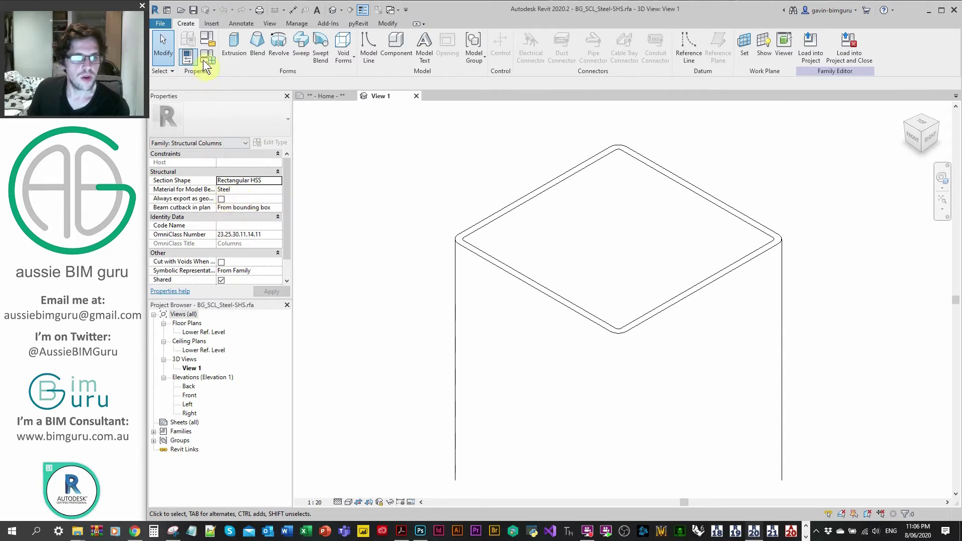
- Select the column extrusion and open Family Types to inspect the Structural Material parameter
{"action": "left_click", "coordinate": [508, 217]}
{"action": "left_click", "coordinate": [507, 216]}
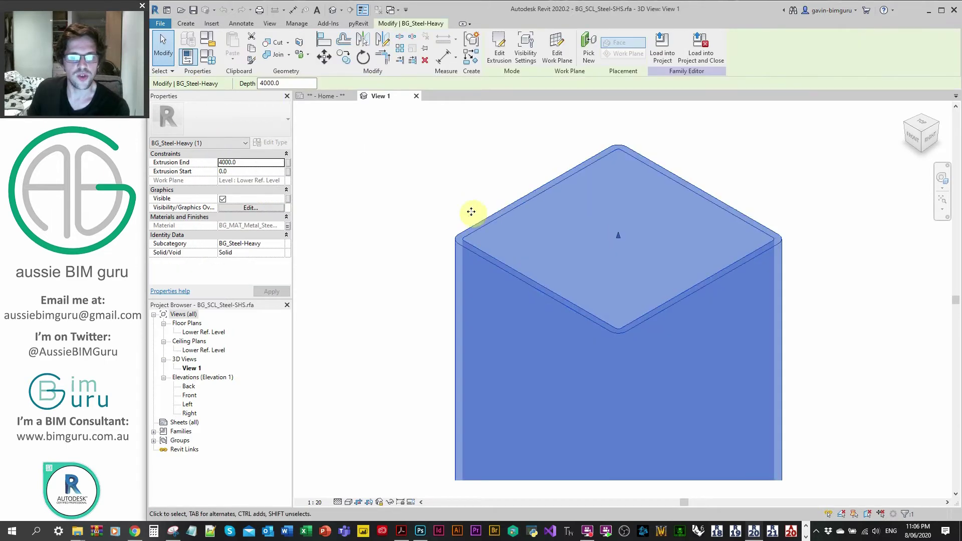
{"action": "left_click", "coordinate": [200, 64]}
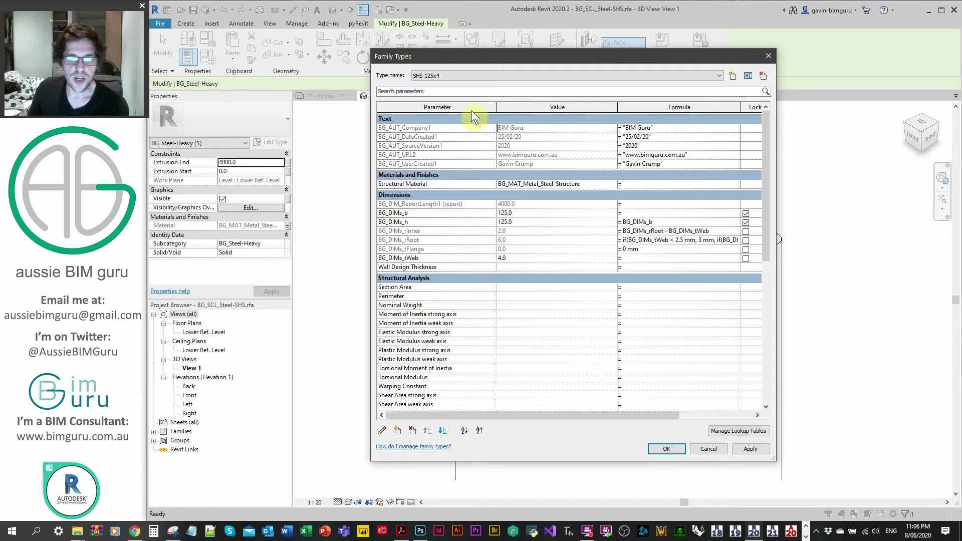
{"action": "left_click", "coordinate": [432, 184]}
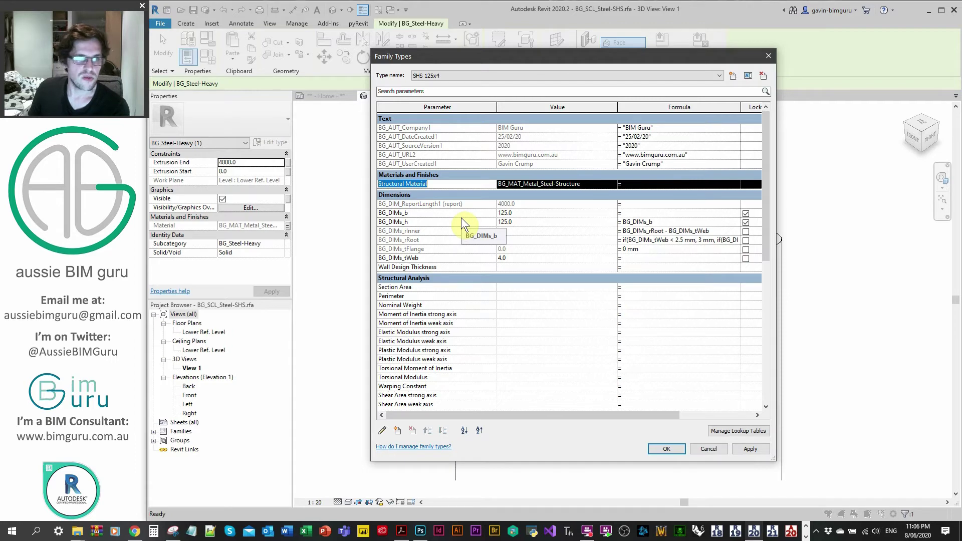
{"action": "left_click", "coordinate": [438, 190]}
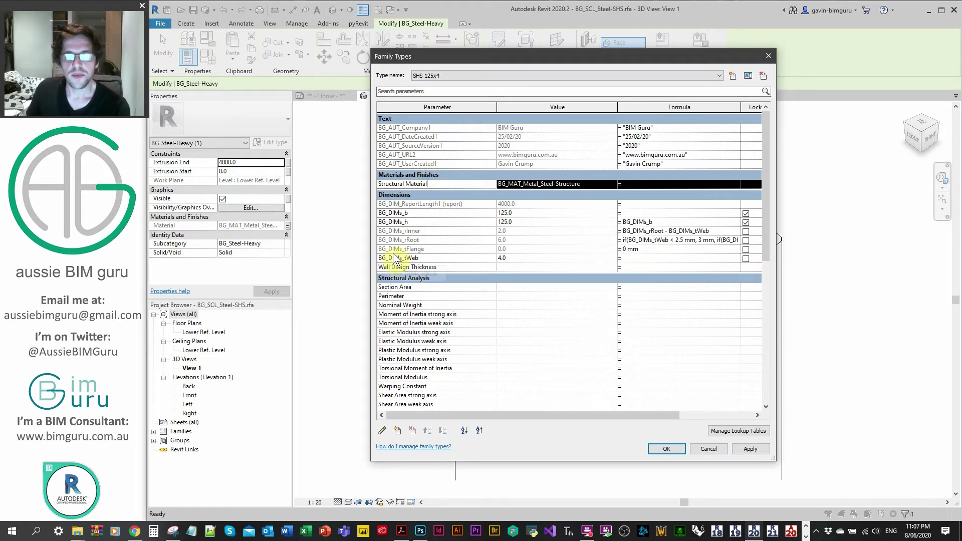
- Review the BG_DIMs width, height, radius, flange and web thickness parameters of SHS 125x4
{"action": "left_click", "coordinate": [421, 216]}
{"action": "left_click", "coordinate": [425, 223]}
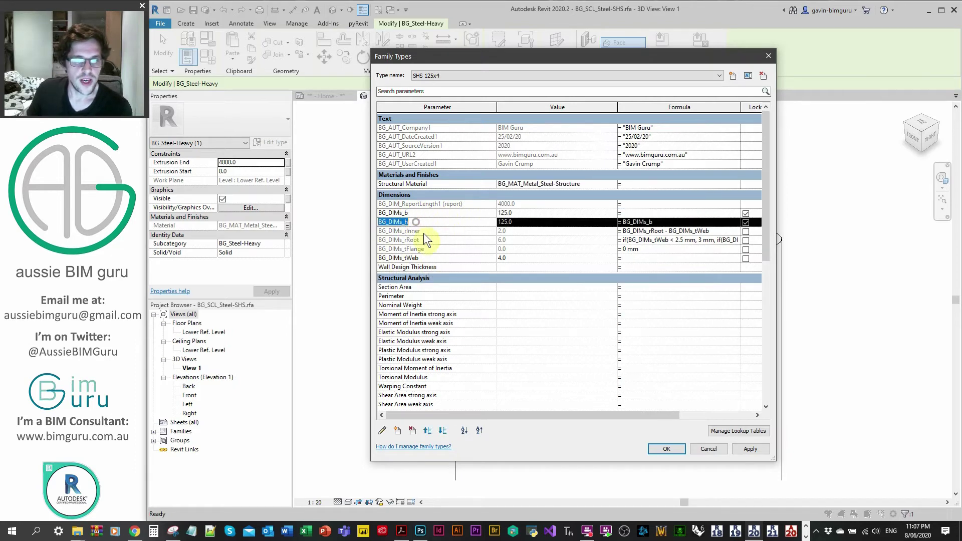
{"action": "left_click", "coordinate": [430, 231]}
{"action": "left_click", "coordinate": [429, 240]}
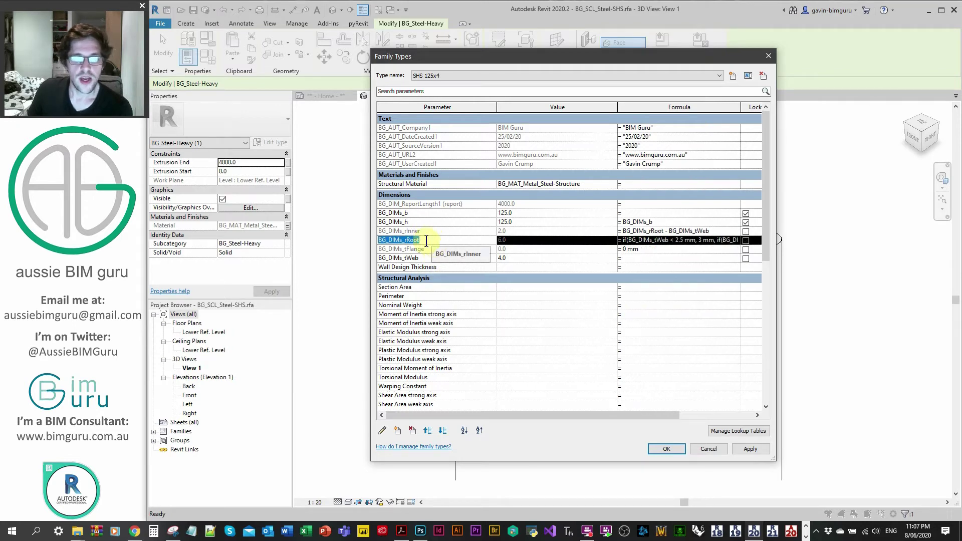
{"action": "left_click", "coordinate": [433, 249]}
{"action": "left_click", "coordinate": [423, 268]}
{"action": "left_click", "coordinate": [430, 257]}
{"action": "left_click", "coordinate": [427, 249]}
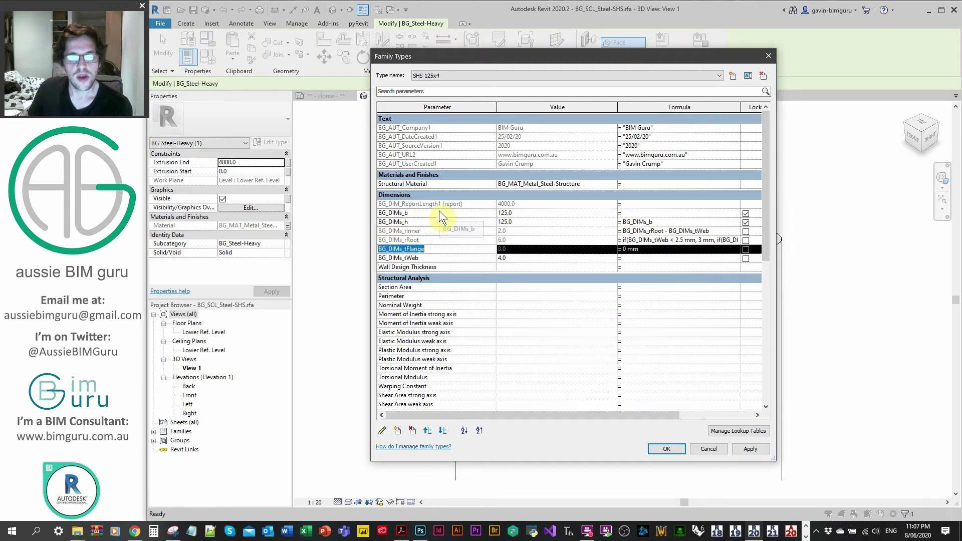
{"action": "left_click", "coordinate": [425, 213]}
{"action": "left_click", "coordinate": [419, 222]}
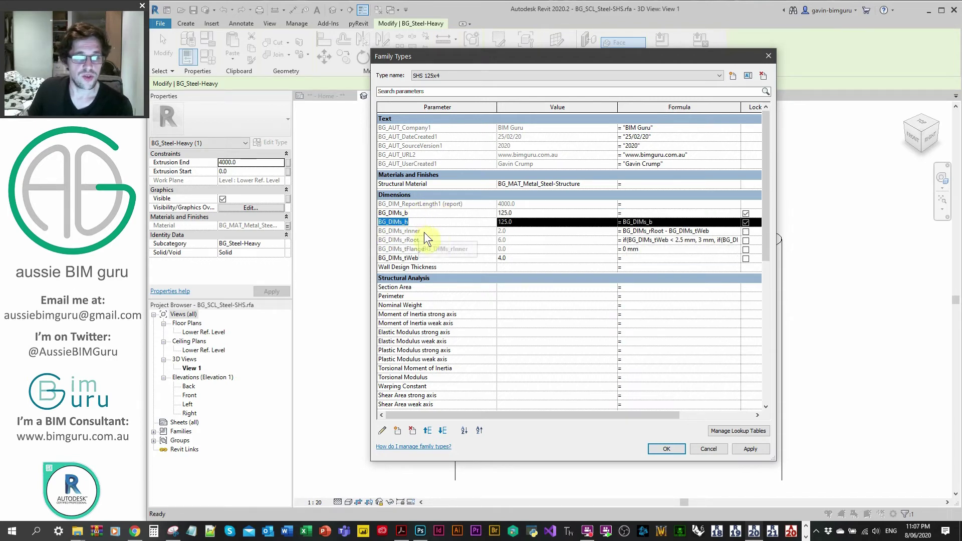
{"action": "left_click", "coordinate": [428, 241]}
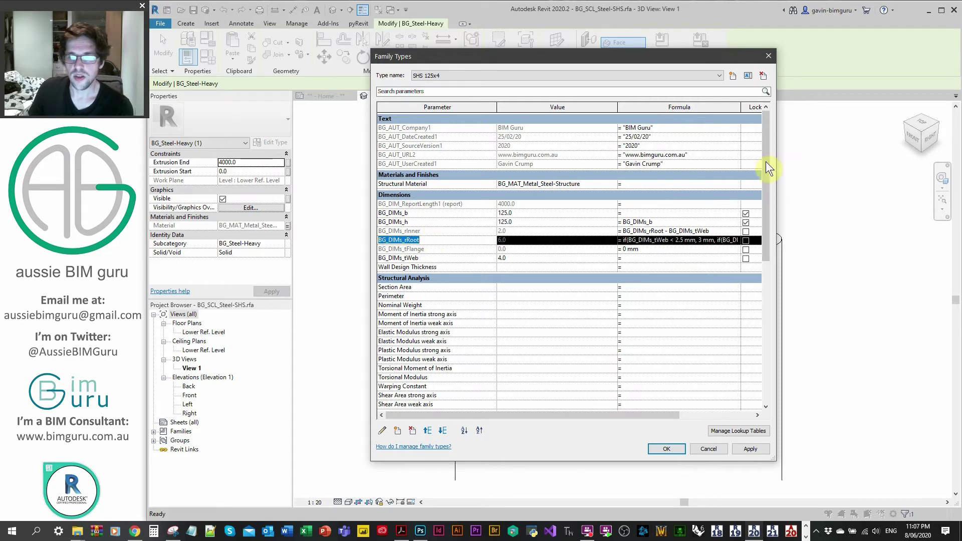
{"action": "left_click_drag", "start_coordinate": [767, 163], "coordinate": [768, 281]}
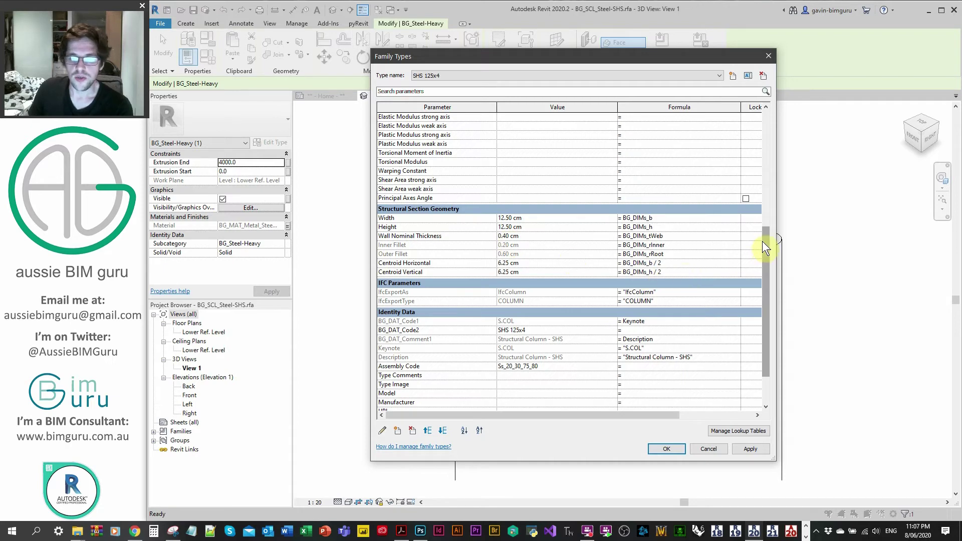
- Scroll to the identity data and review BG_DAT_Code1, Keynote and BG_DAT_Comment1
{"action": "left_click_drag", "start_coordinate": [762, 245], "coordinate": [763, 272]}
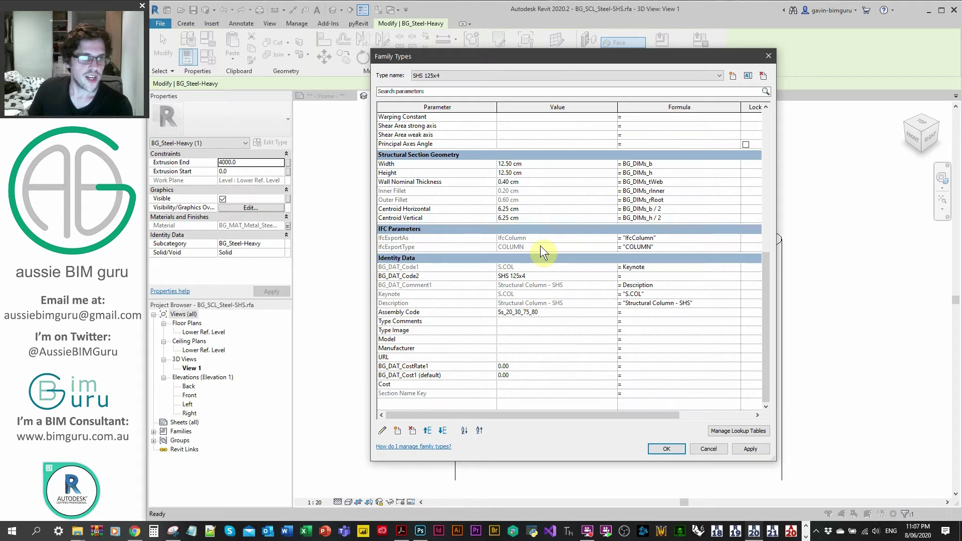
{"action": "left_click", "coordinate": [422, 267]}
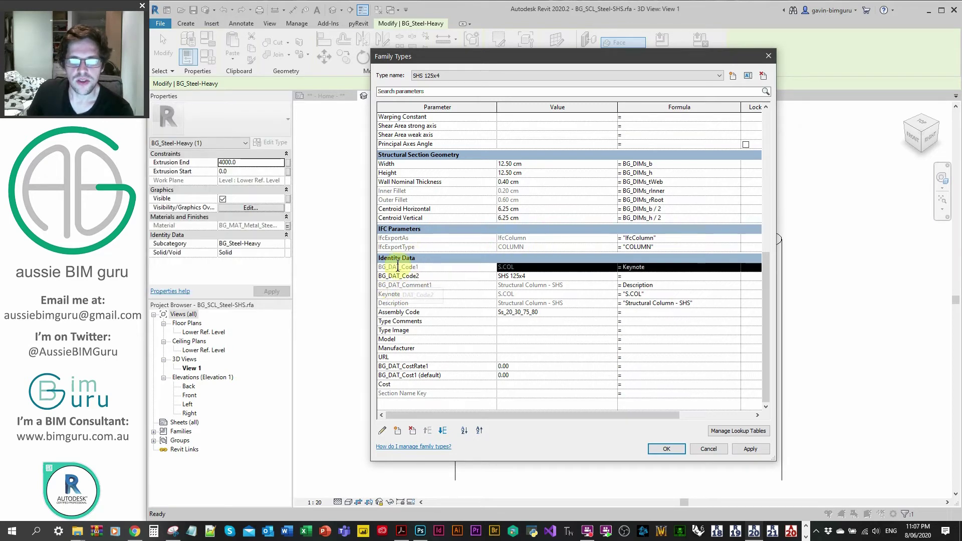
{"action": "left_click", "coordinate": [466, 296]}
{"action": "left_click", "coordinate": [474, 285]}
- Examine the BG_DAT_Code2 value SHS 125x4 and SHS type list, then show the 89x89x3.5 steel page
{"action": "left_click", "coordinate": [530, 275]}
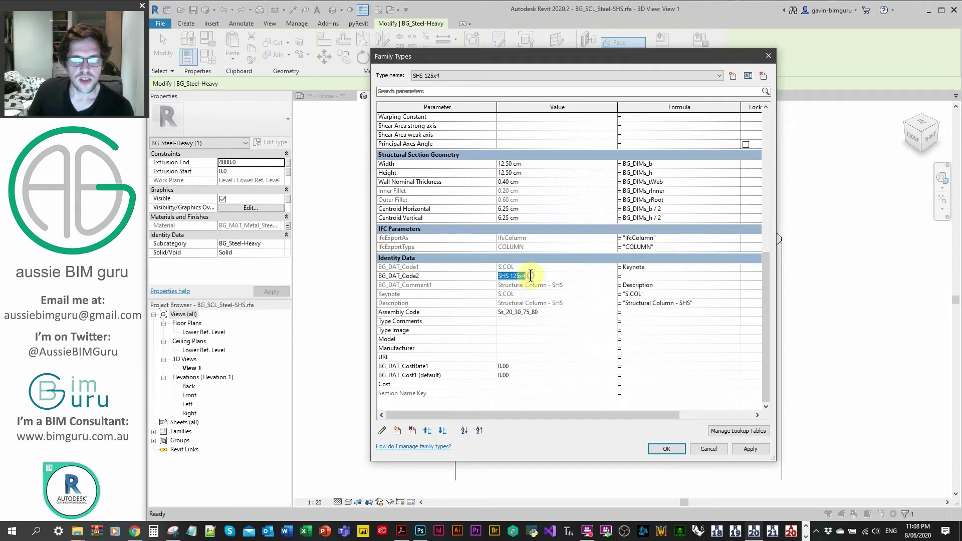
{"action": "left_click", "coordinate": [475, 269]}
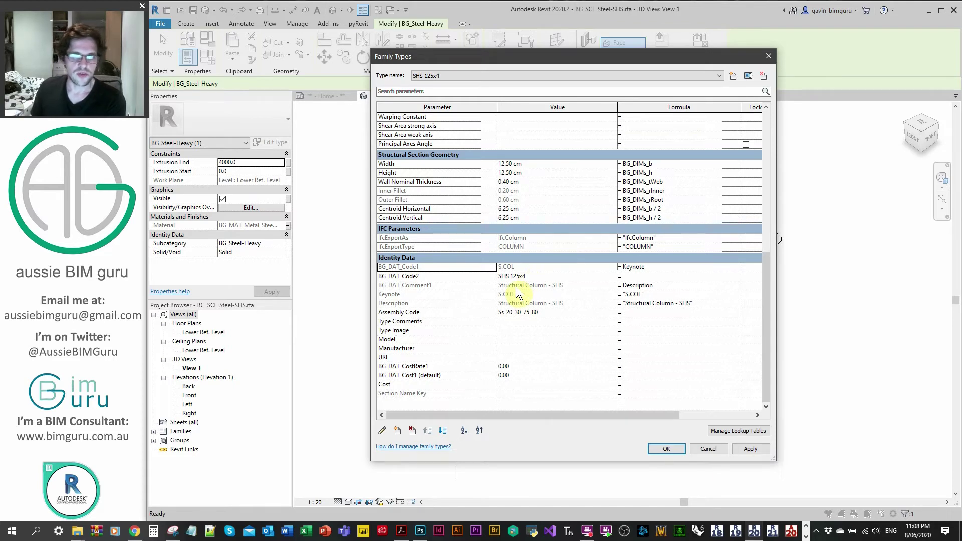
{"action": "left_click", "coordinate": [540, 277]}
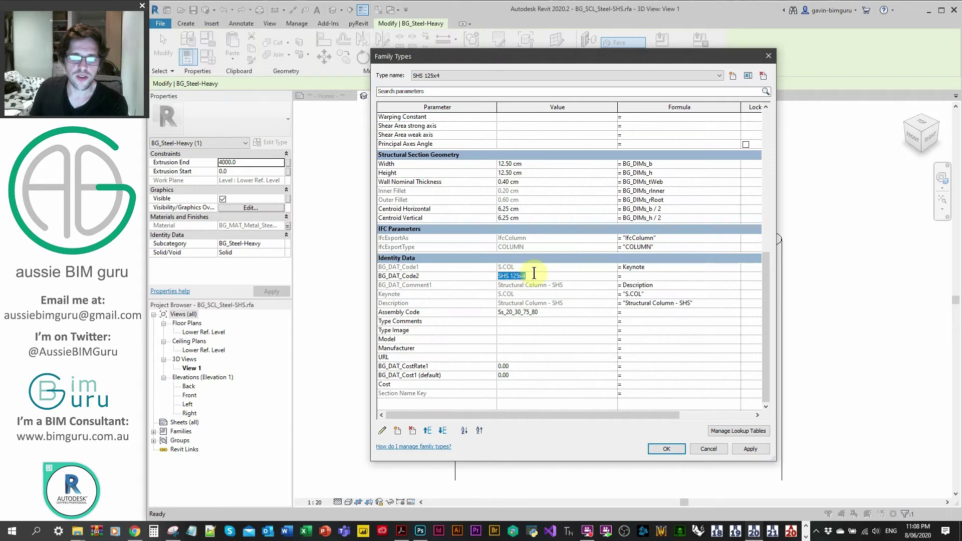
{"action": "left_click", "coordinate": [537, 273]}
{"action": "left_click", "coordinate": [538, 273]}
{"action": "left_click", "coordinate": [521, 273]}
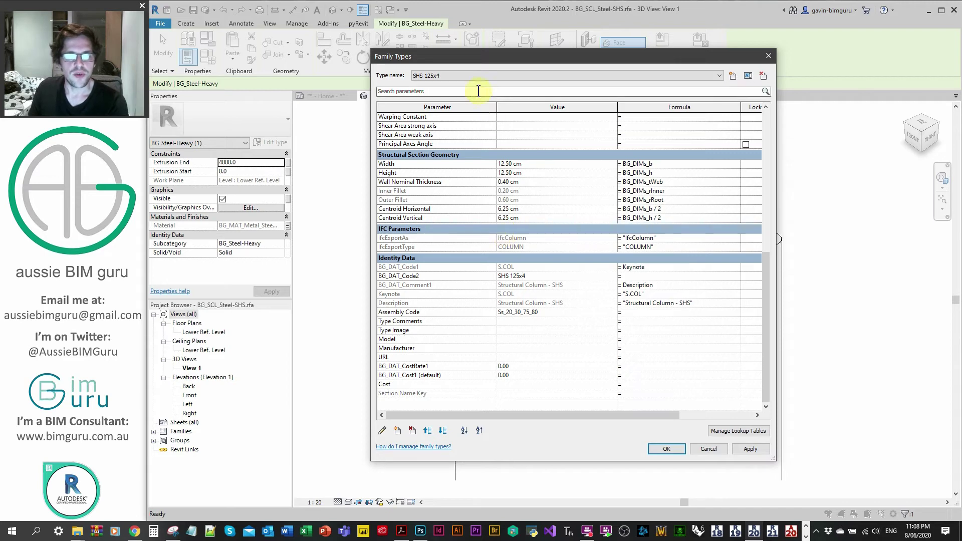
{"action": "left_click", "coordinate": [467, 73]}
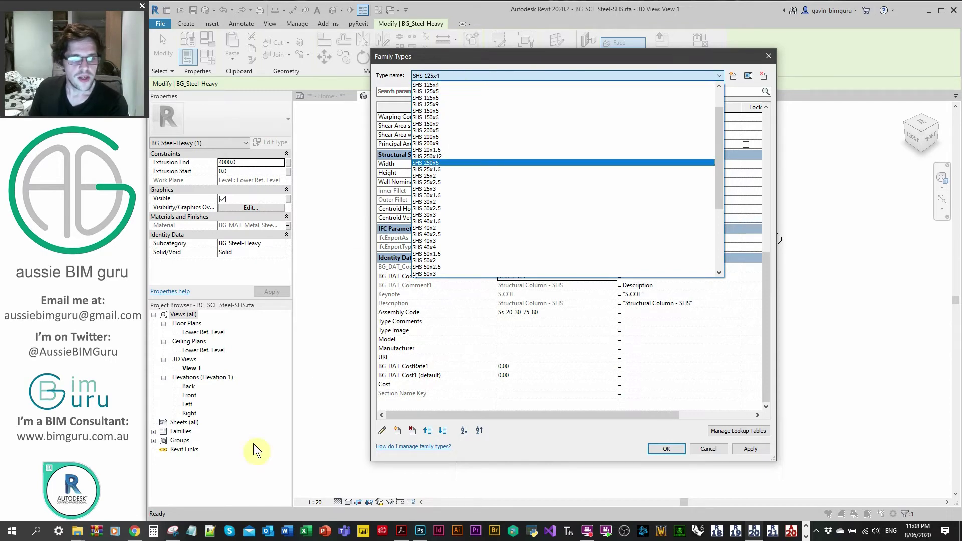
{"action": "left_click", "coordinate": [135, 531]}
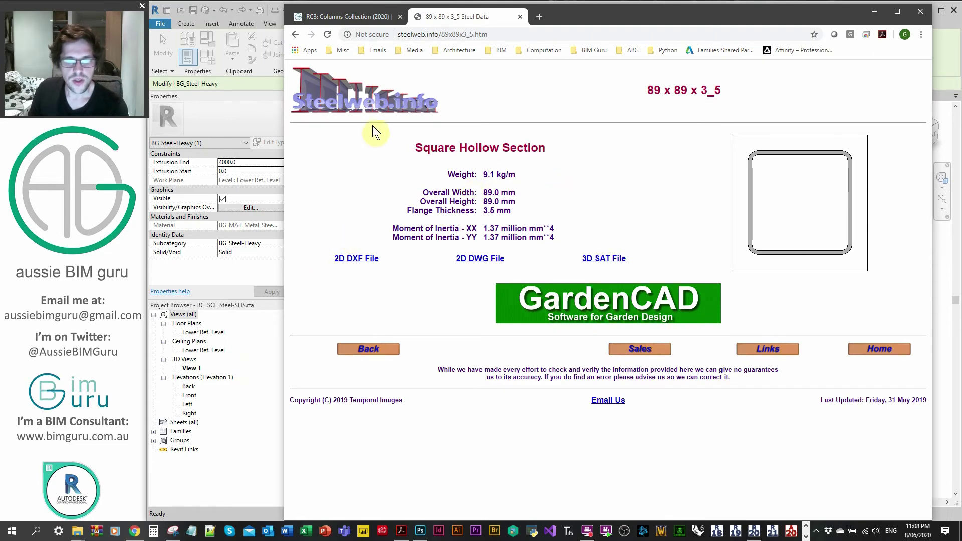
- Navigate steelweb.info to C Sections, open the C300-25H data page, then minimize Chrome
{"action": "left_click", "coordinate": [294, 34]}
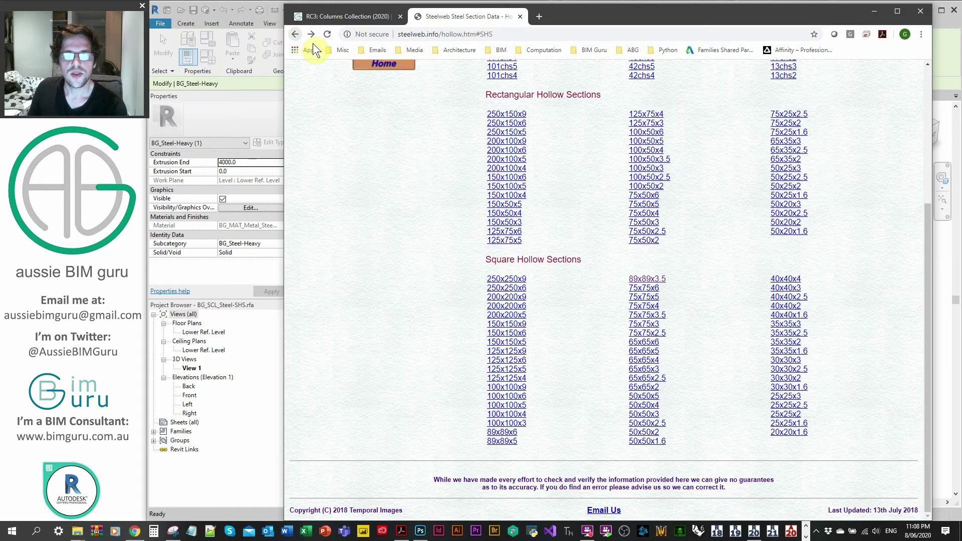
{"action": "scroll", "coordinate": [480, 216], "scroll_direction": "up", "scroll_amount": 4}
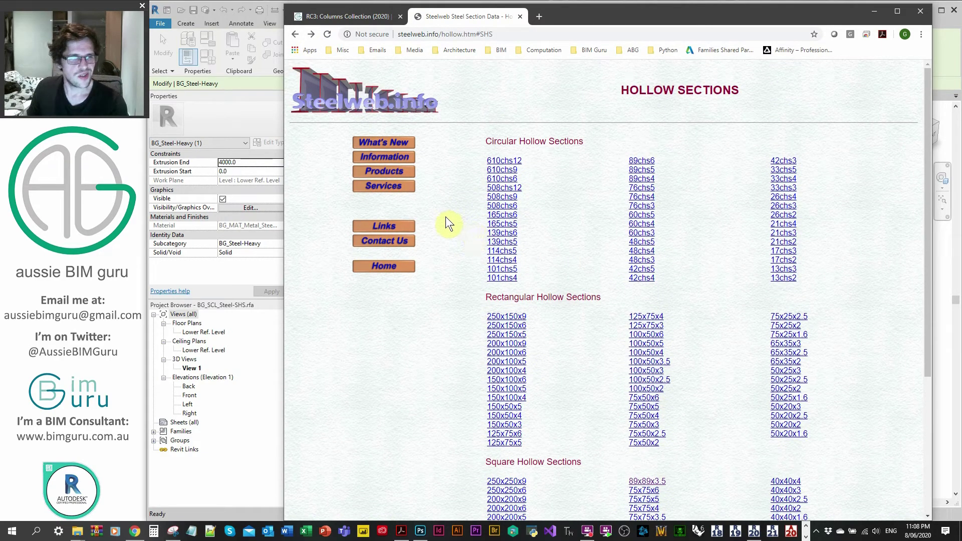
{"action": "scroll", "coordinate": [446, 223], "scroll_direction": "down", "scroll_amount": 4}
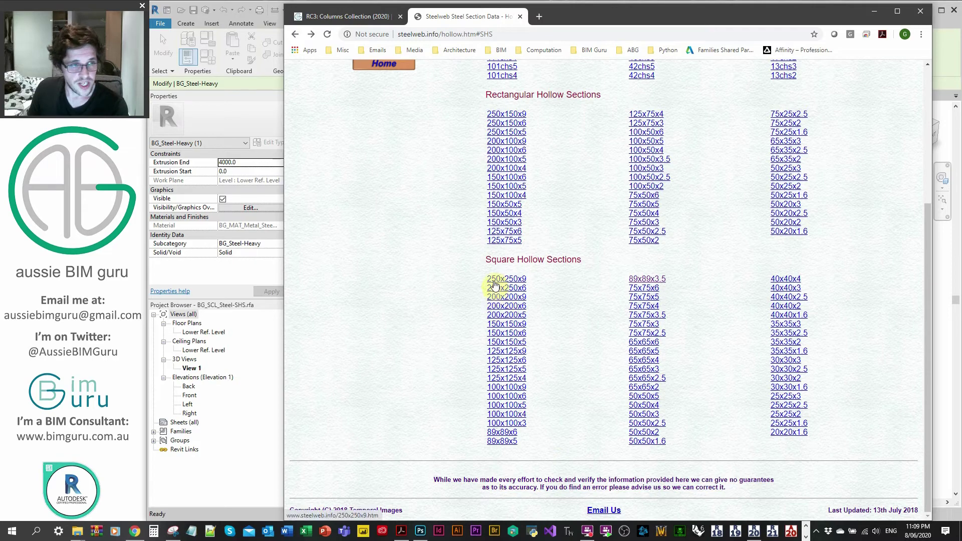
{"action": "left_click", "coordinate": [294, 34]}
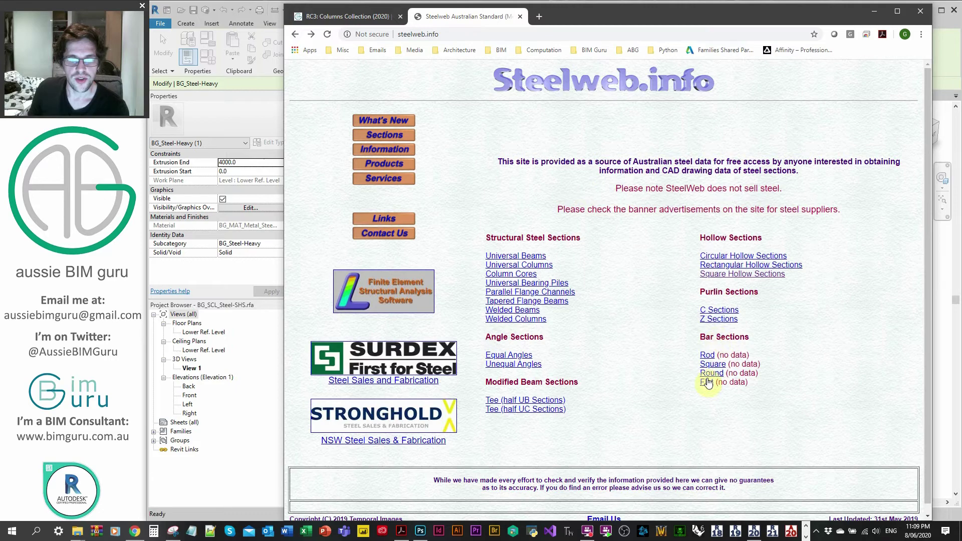
{"action": "left_click", "coordinate": [722, 309]}
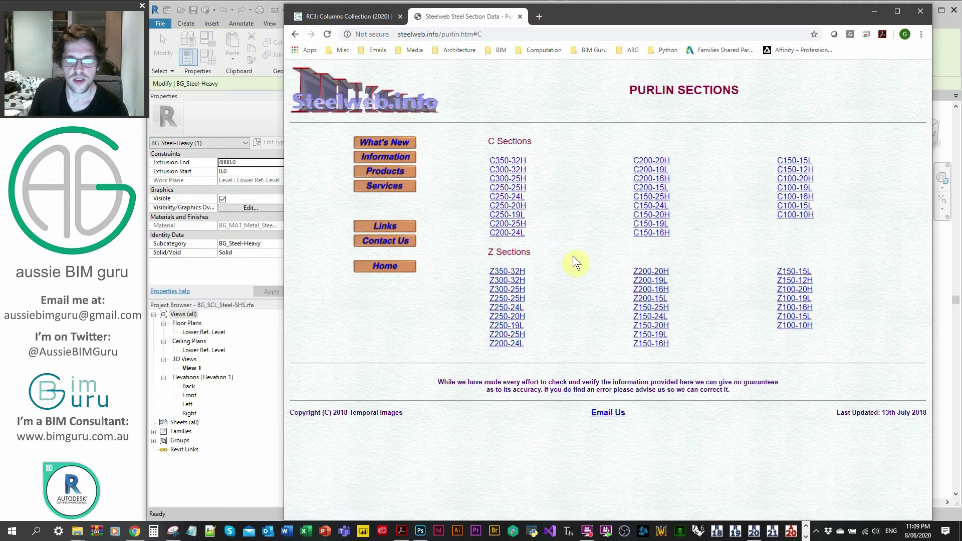
{"action": "left_click", "coordinate": [511, 178]}
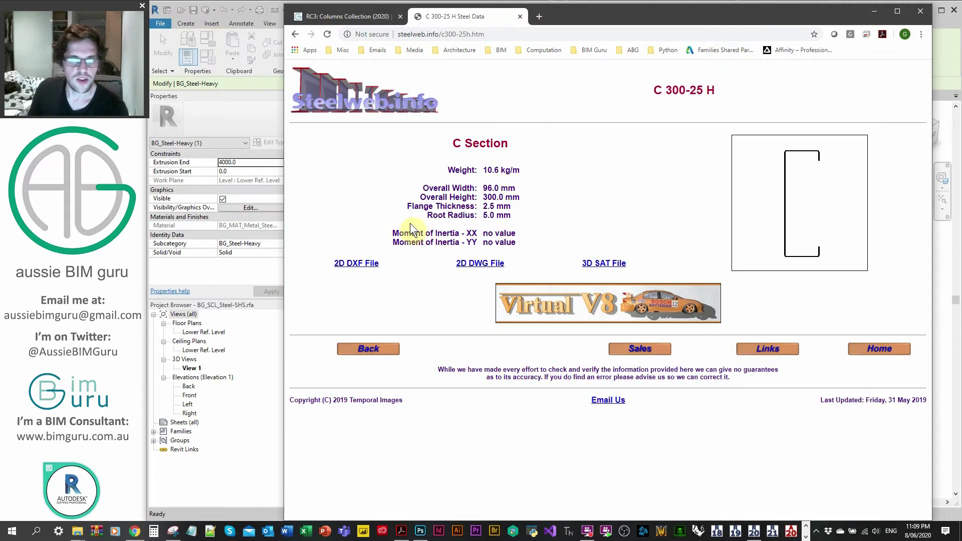
{"action": "left_click", "coordinate": [874, 13]}
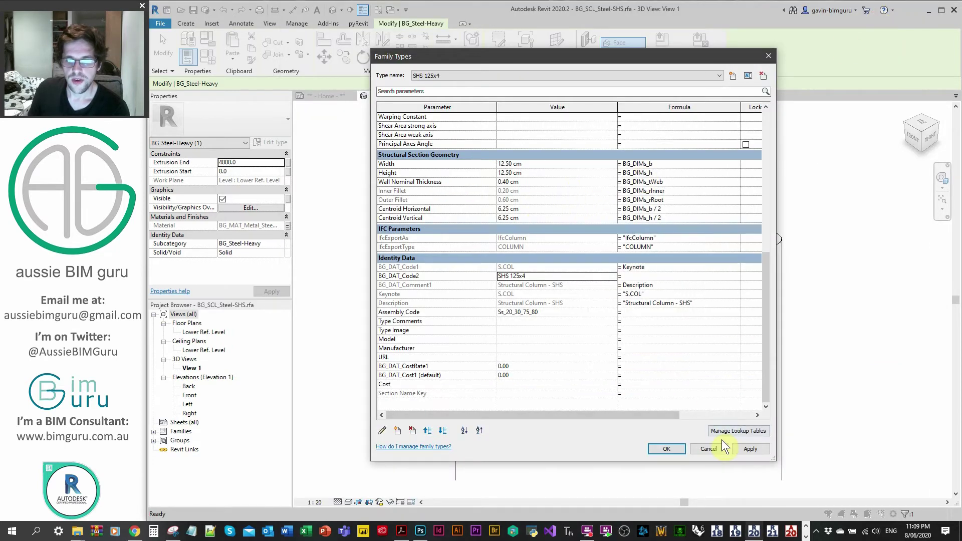
- Cancel Family Types, then place a structural column in the project's default 3D view
{"action": "left_click", "coordinate": [709, 447]}
{"action": "left_click", "coordinate": [545, 151]}
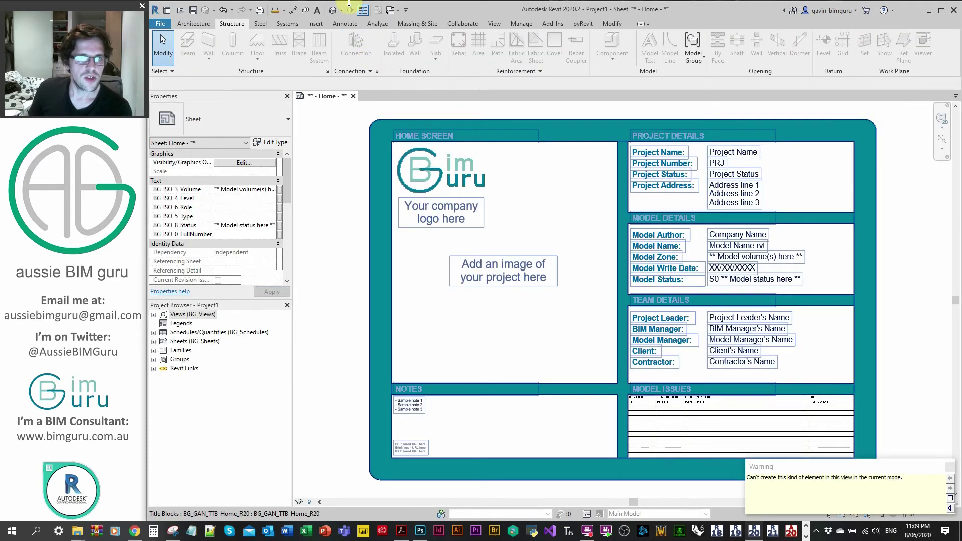
{"action": "left_click", "coordinate": [332, 9]}
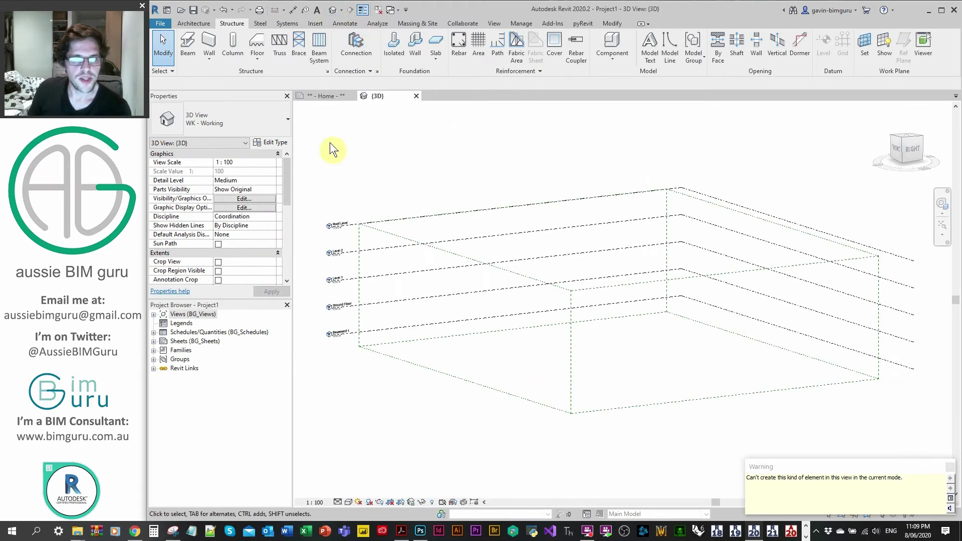
{"action": "left_click", "coordinate": [232, 47]}
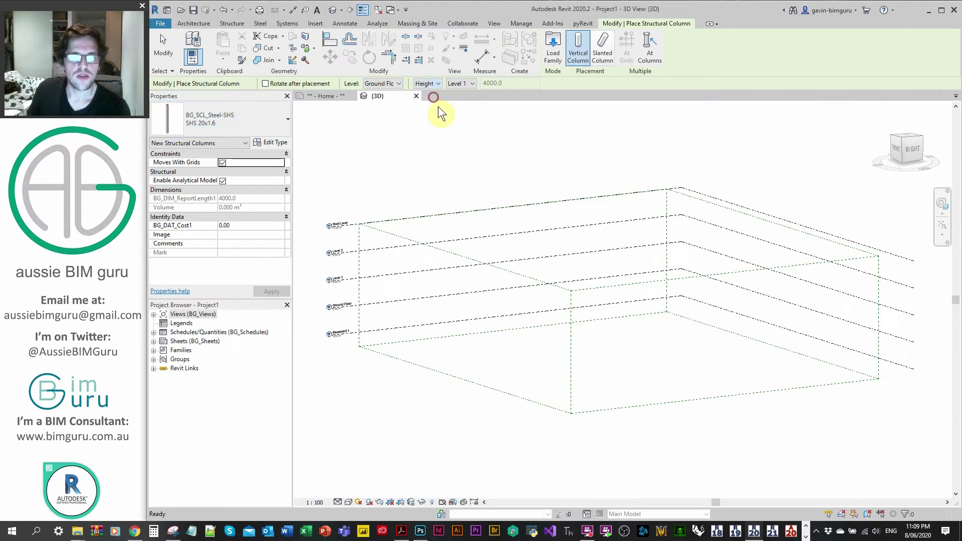
{"action": "left_click", "coordinate": [612, 377]}
{"action": "key", "text": "Escape"}
{"action": "key", "text": "Escape"}
{"action": "scroll", "coordinate": [646, 404], "scroll_direction": "up", "scroll_amount": 2}
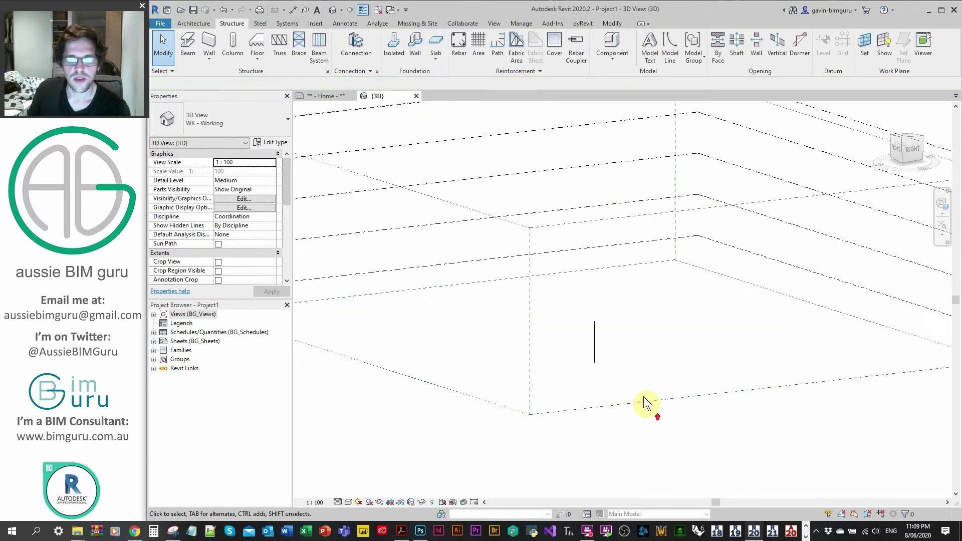
{"action": "scroll", "coordinate": [584, 306], "scroll_direction": "up", "scroll_amount": 6}
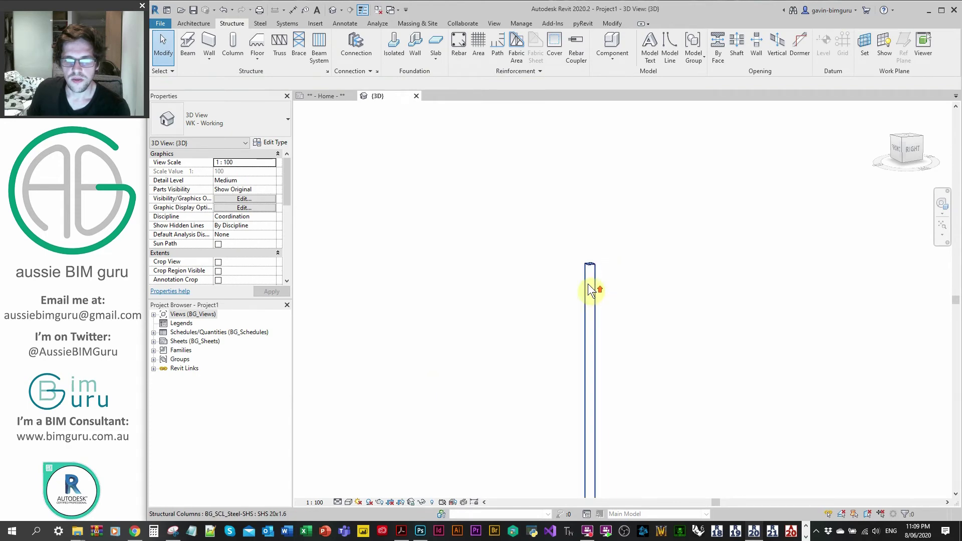
- Change the placed column to the SHS 89x6 type and review its type properties without changes
{"action": "left_click", "coordinate": [593, 260]}
{"action": "middle_click_drag", "start_coordinate": [605, 260], "coordinate": [569, 339], "text": "shift"}
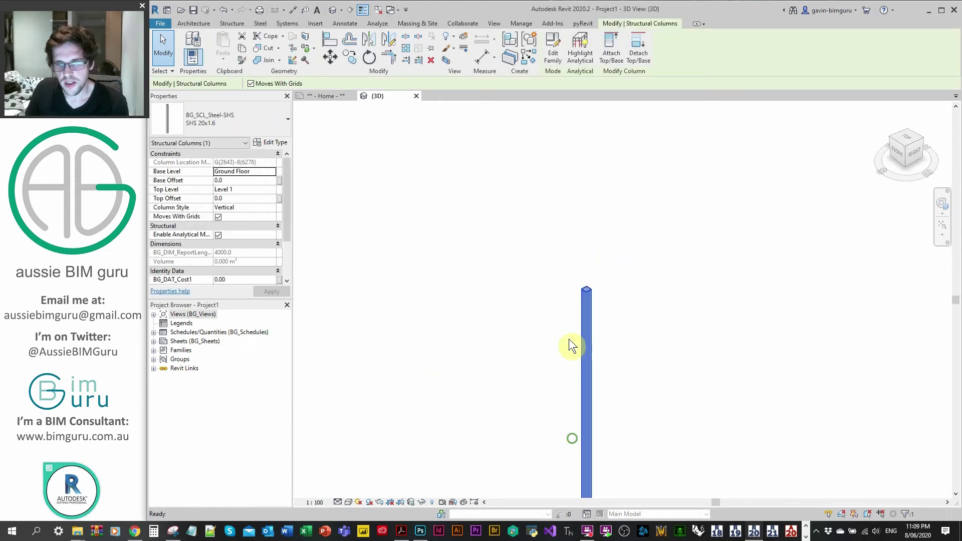
{"action": "scroll", "coordinate": [569, 339], "scroll_direction": "up", "scroll_amount": 2}
{"action": "left_click", "coordinate": [260, 119]}
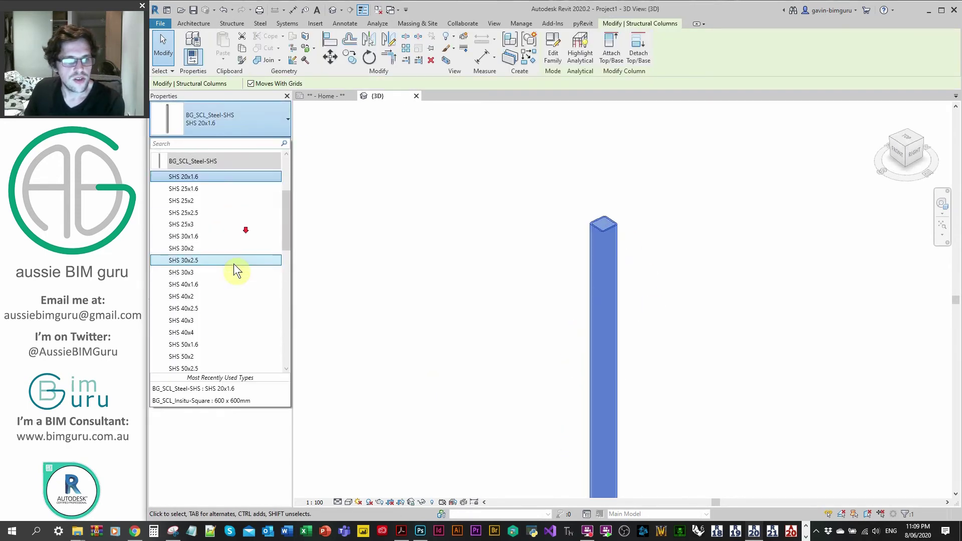
{"action": "scroll", "coordinate": [236, 264], "scroll_direction": "down", "scroll_amount": 7}
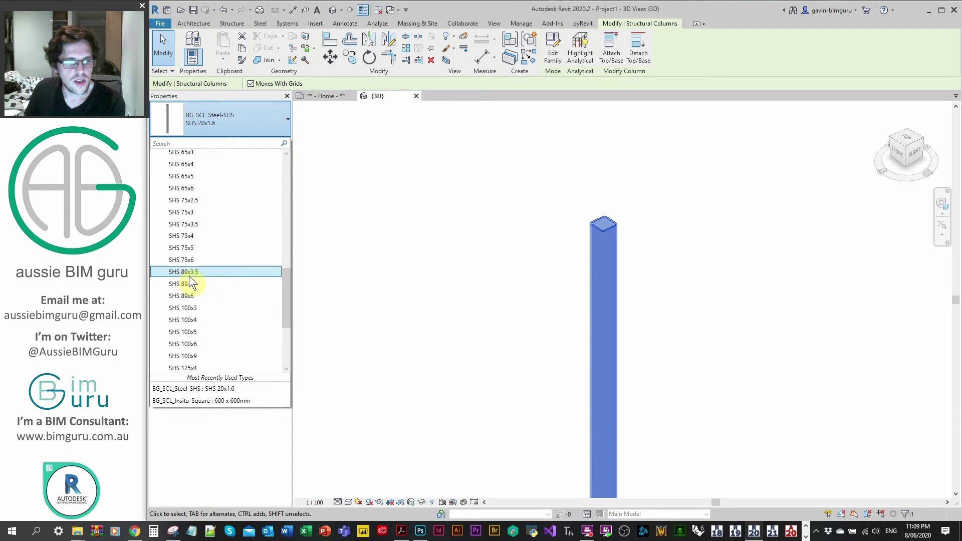
{"action": "left_click", "coordinate": [193, 296]}
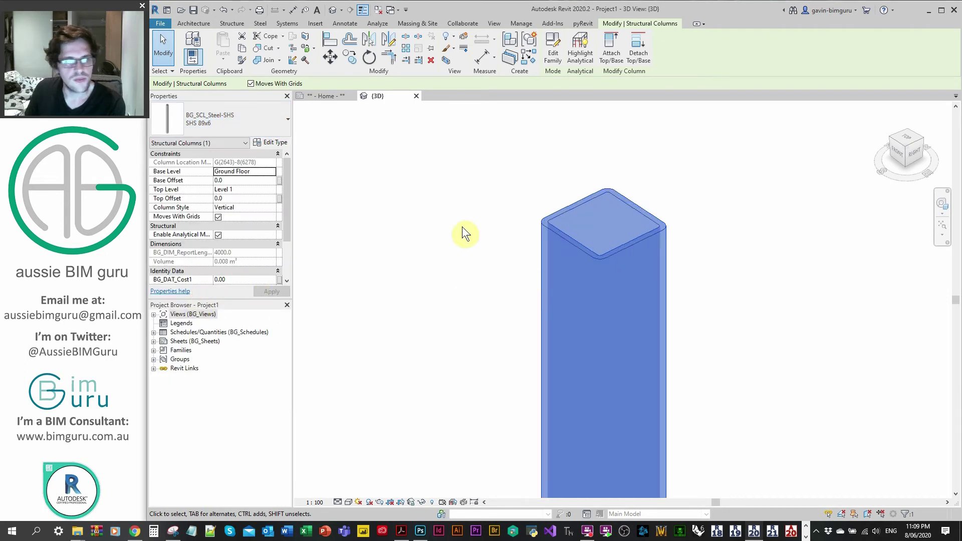
{"action": "scroll", "coordinate": [452, 261], "scroll_direction": "down", "scroll_amount": 4}
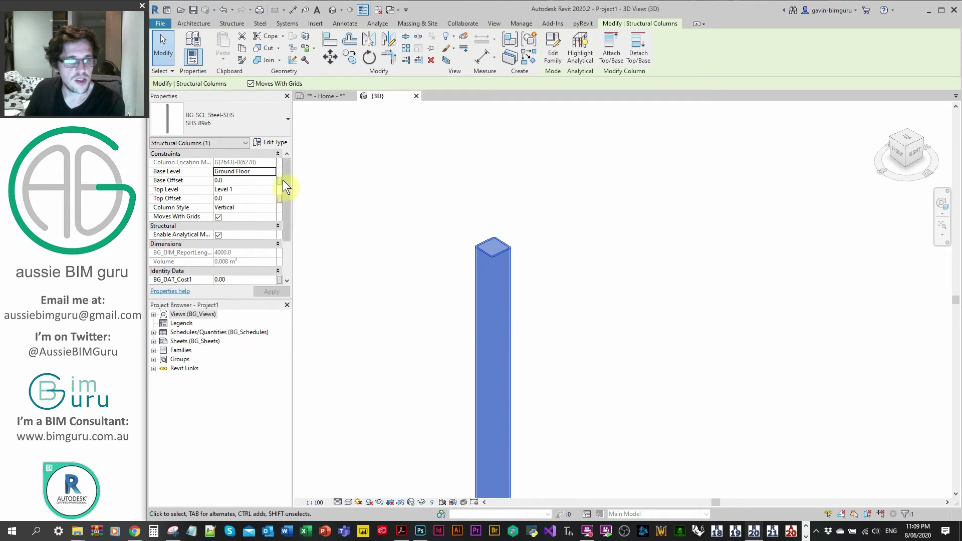
{"action": "scroll", "coordinate": [281, 200], "scroll_direction": "down", "scroll_amount": 3}
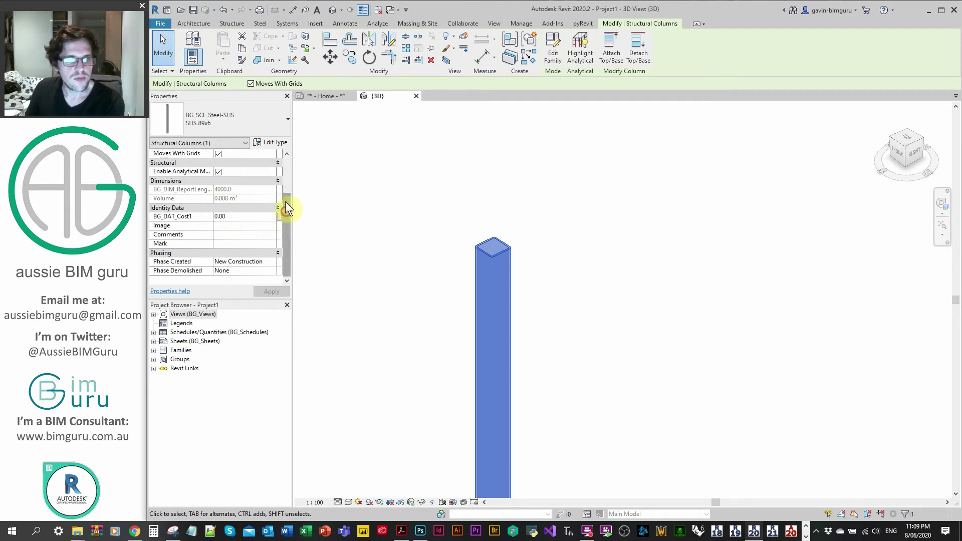
{"action": "scroll", "coordinate": [285, 202], "scroll_direction": "up", "scroll_amount": 3}
{"action": "left_click", "coordinate": [272, 142]}
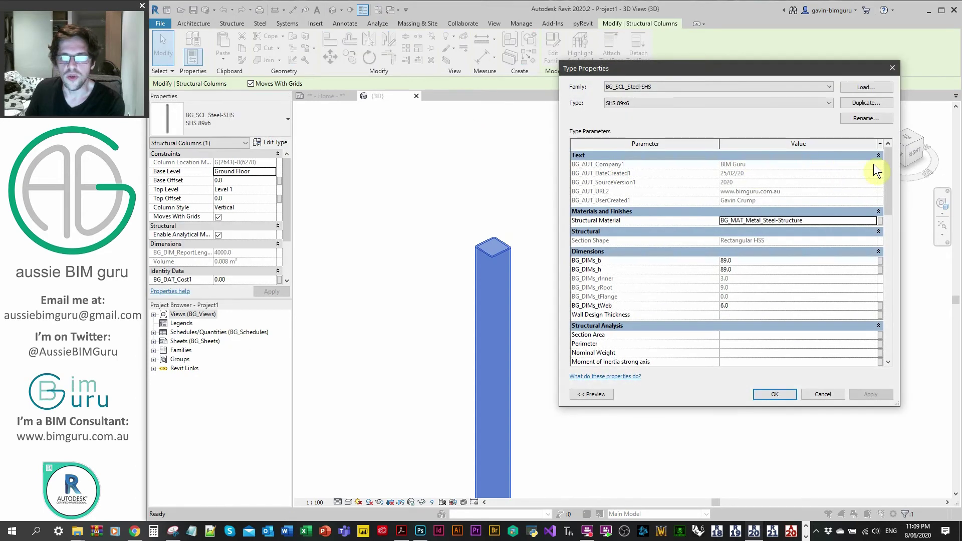
{"action": "left_click_drag", "start_coordinate": [891, 161], "coordinate": [822, 326]}
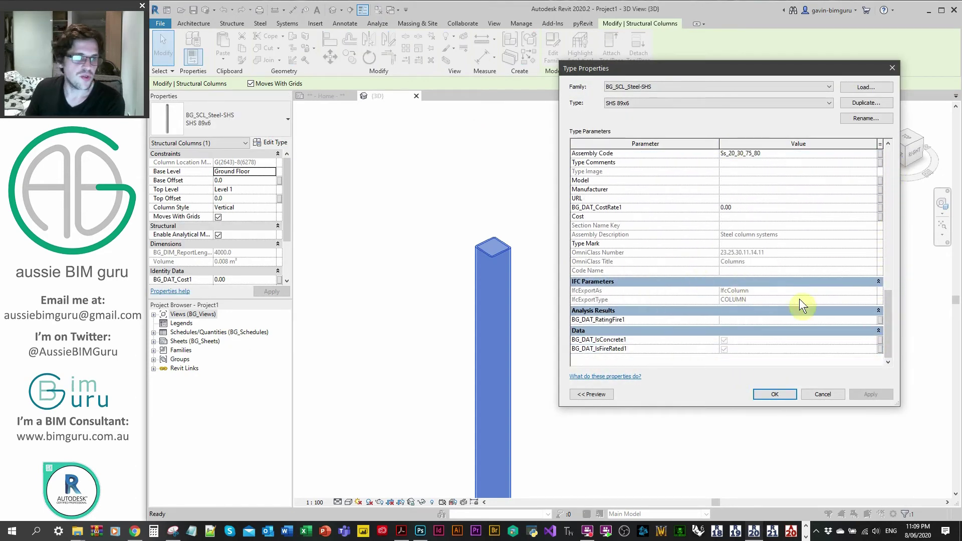
{"action": "left_click", "coordinate": [836, 398]}
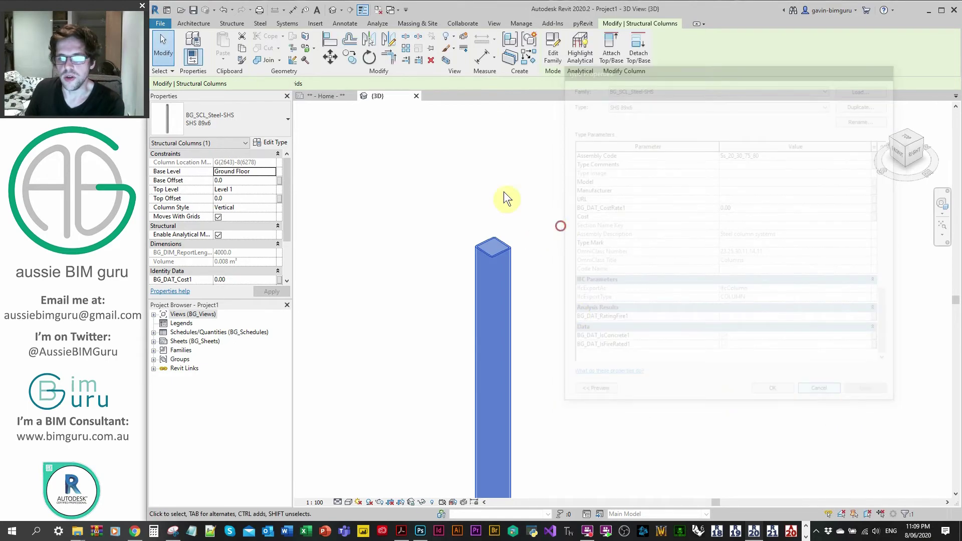
{"action": "left_click", "coordinate": [357, 157]}
- From the Precast folder, go to SFA_Structural Framing > Steel Heavy and open BG_SFA_Steel-SHS.rfa
{"action": "mouse_move", "coordinate": [77, 531]}
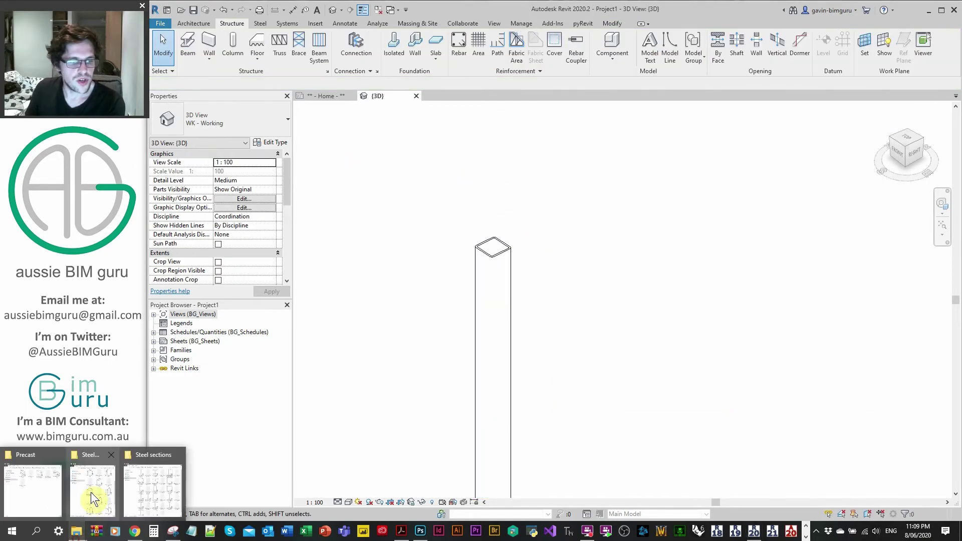
{"action": "mouse_move", "coordinate": [93, 496]}
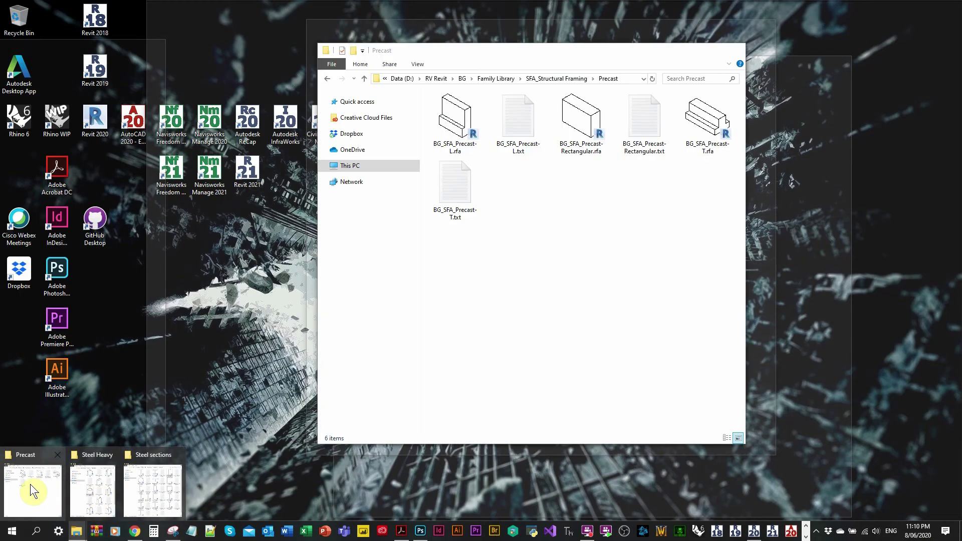
{"action": "left_click", "coordinate": [30, 484]}
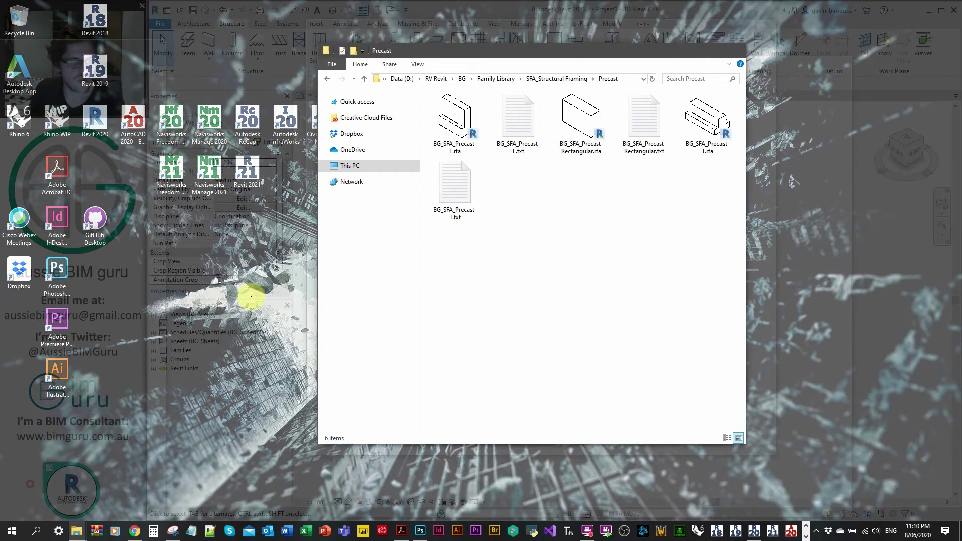
{"action": "left_click", "coordinate": [560, 79]}
{"action": "double_click", "coordinate": [473, 139]}
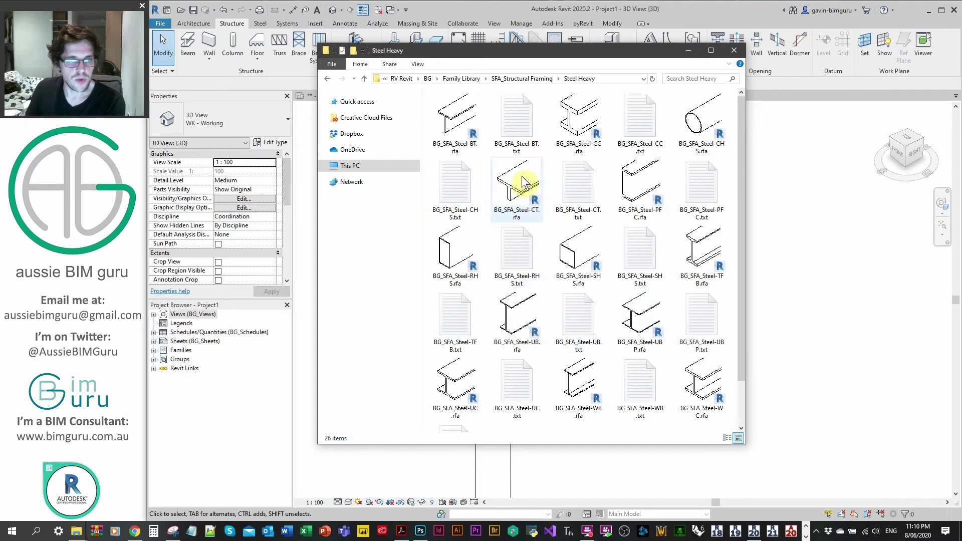
{"action": "scroll", "coordinate": [456, 134], "scroll_direction": "down", "scroll_amount": 1}
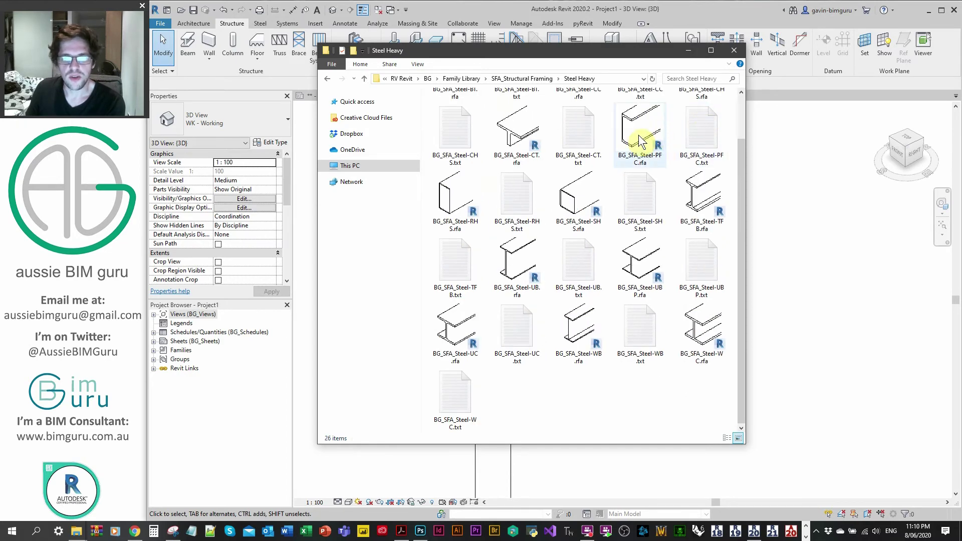
{"action": "double_click", "coordinate": [576, 196]}
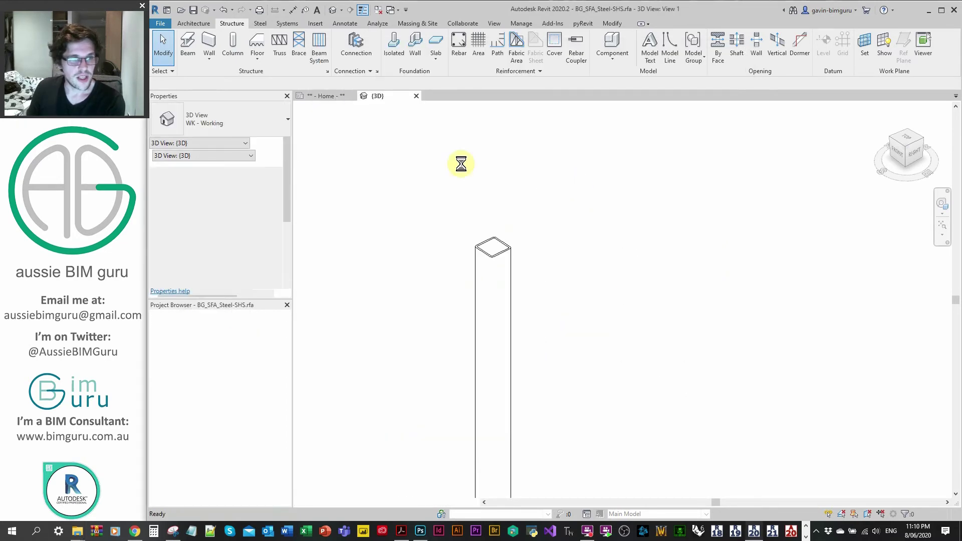
- Scroll through the SHS 100x4 Family Types parameters, cancel, and return to the Steel Heavy folder
{"action": "left_click", "coordinate": [207, 57]}
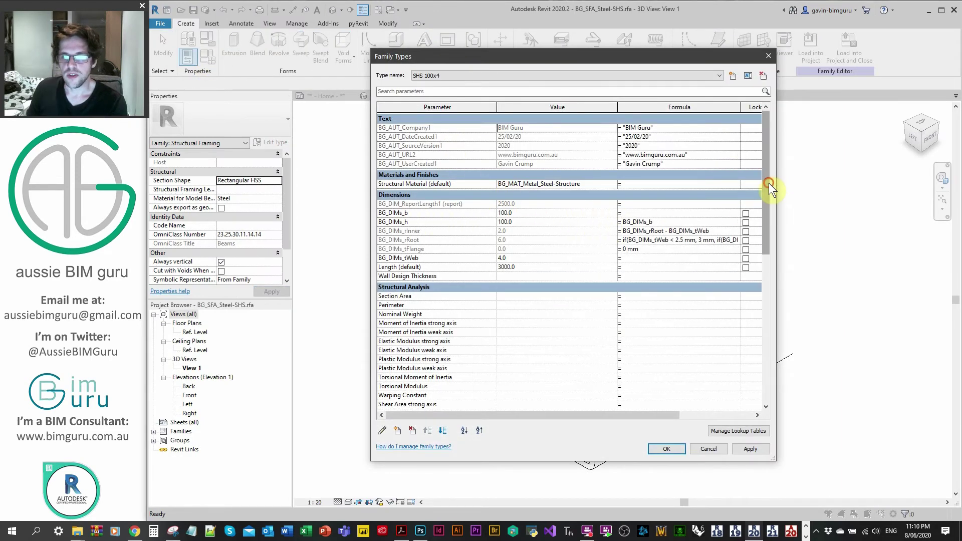
{"action": "left_click_drag", "start_coordinate": [769, 182], "coordinate": [757, 313]}
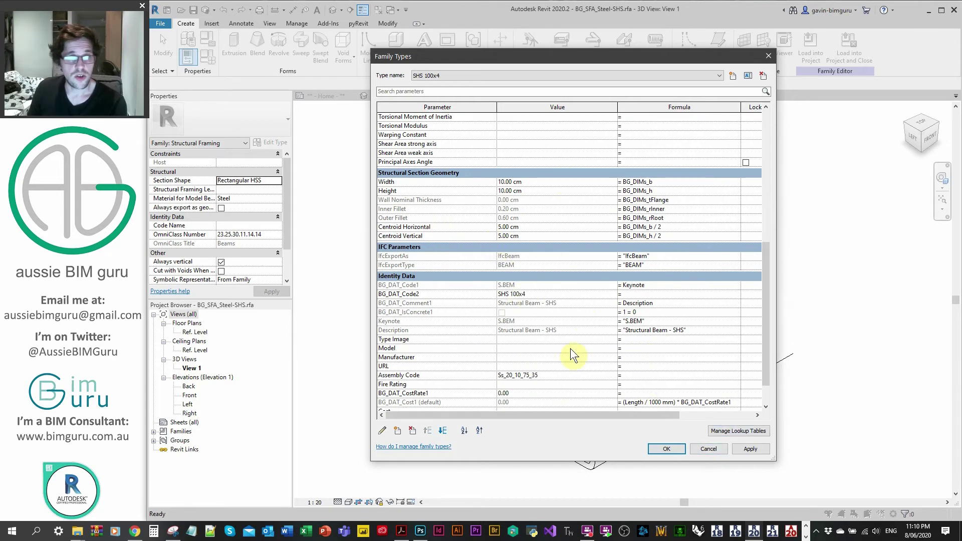
{"action": "left_click", "coordinate": [710, 450]}
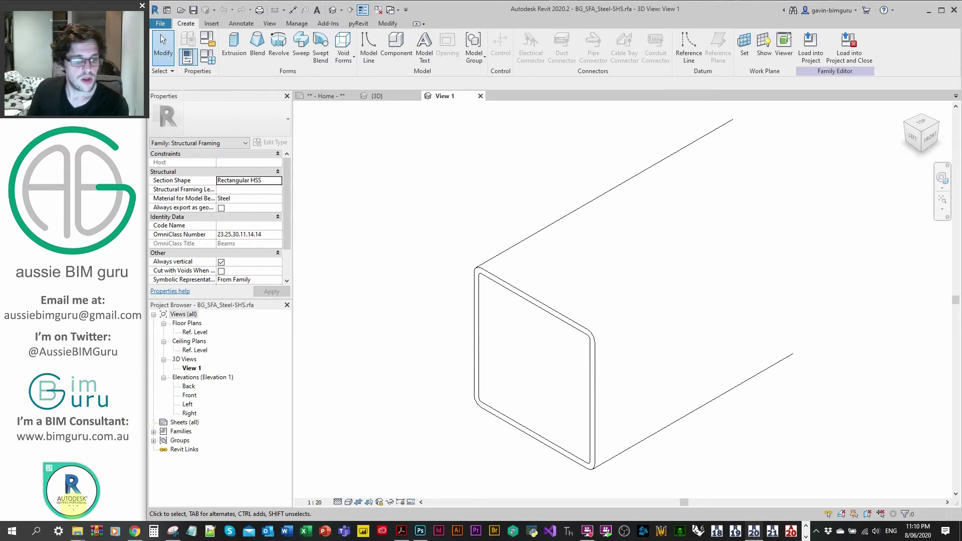
{"action": "mouse_move", "coordinate": [75, 533]}
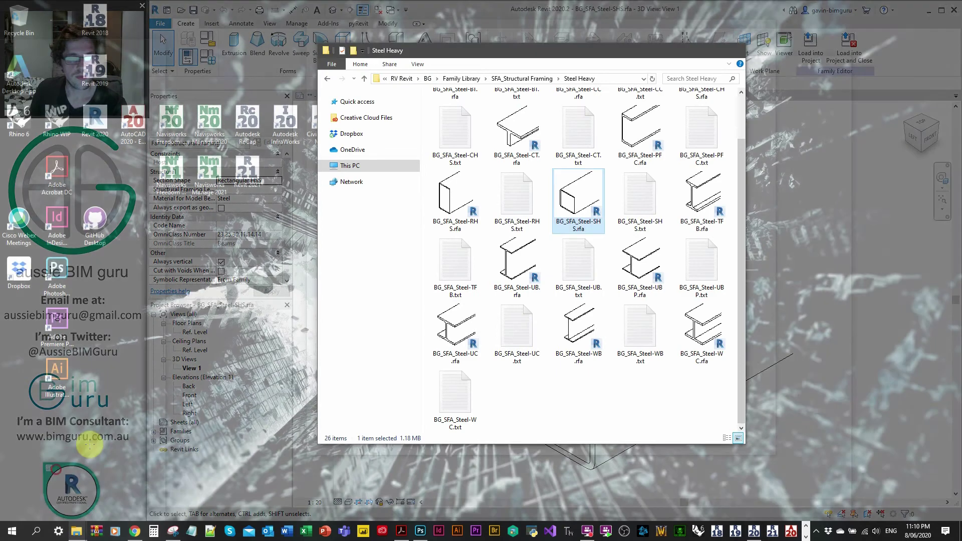
{"action": "left_click", "coordinate": [32, 490]}
- Open BG_SFA_Steel-Zed.rfa from the Steel Light framing folder
{"action": "left_click", "coordinate": [542, 74]}
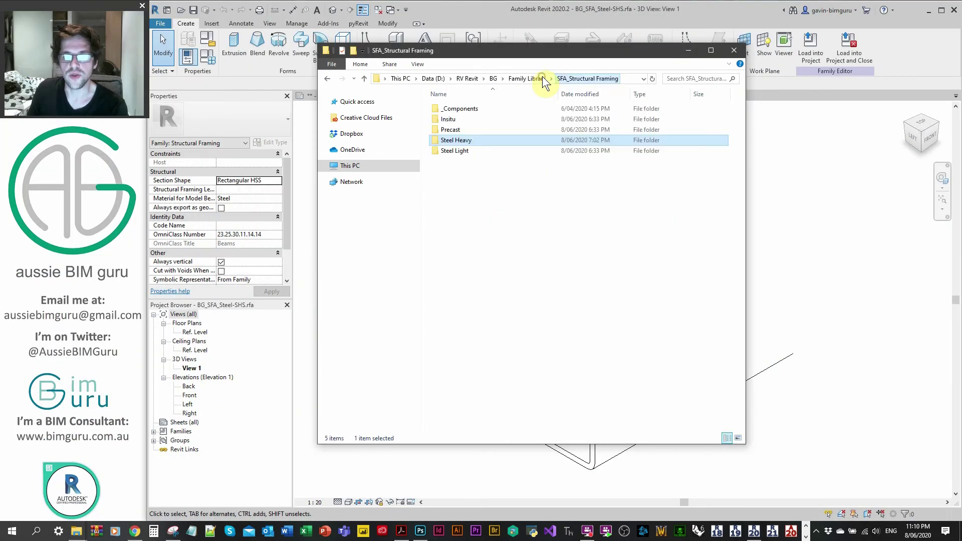
{"action": "double_click", "coordinate": [473, 153]}
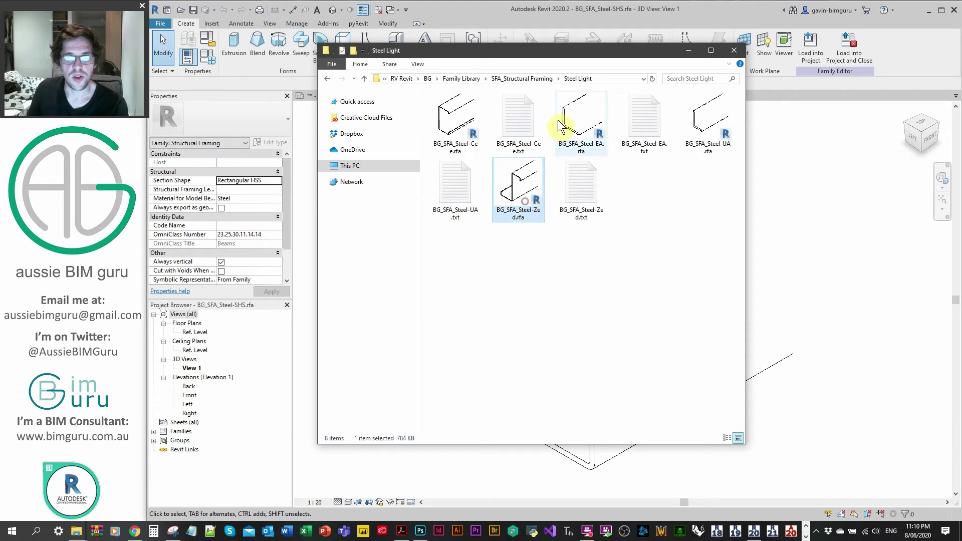
{"action": "left_click", "coordinate": [683, 118]}
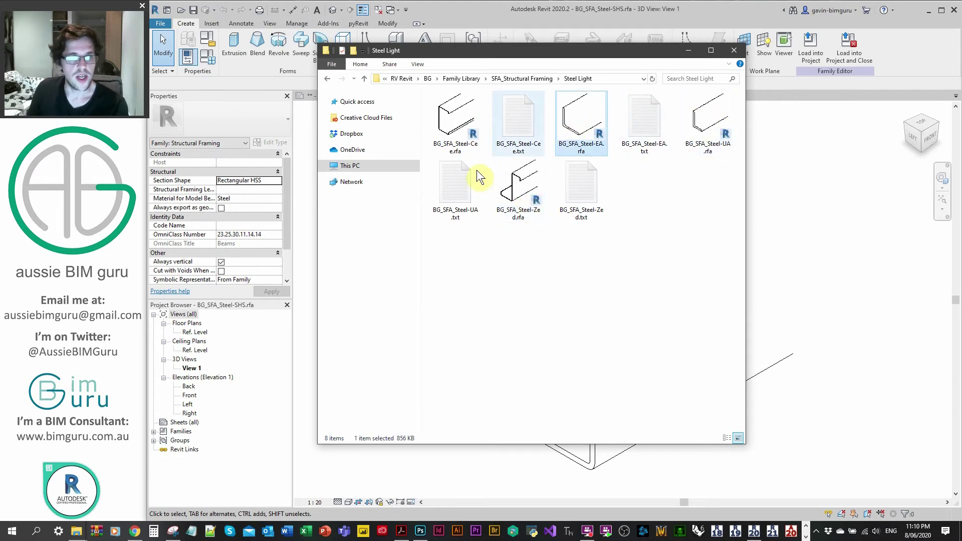
{"action": "double_click", "coordinate": [517, 183]}
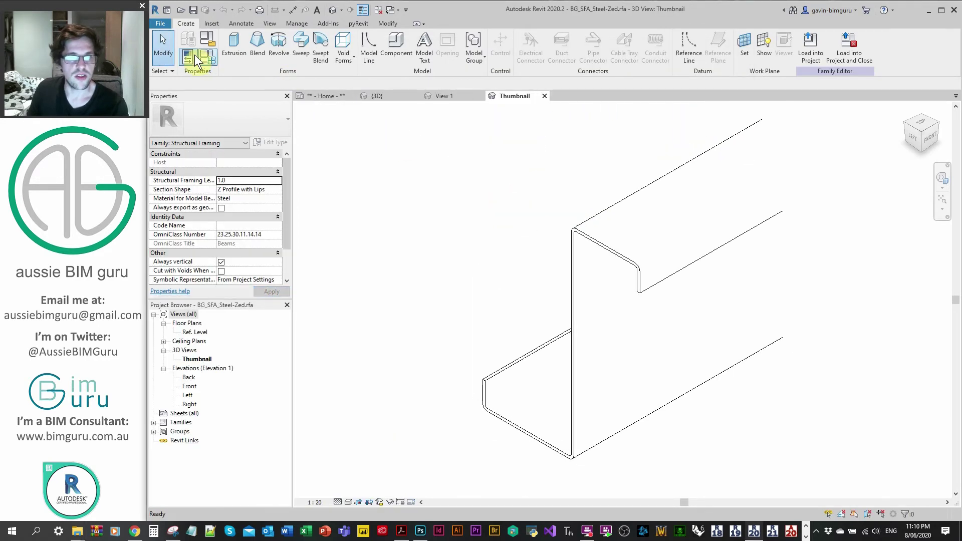
- Browse the Zed family's Z-section type list in Family Types, then cancel without changes
{"action": "left_click", "coordinate": [190, 57]}
{"action": "left_click", "coordinate": [434, 73]}
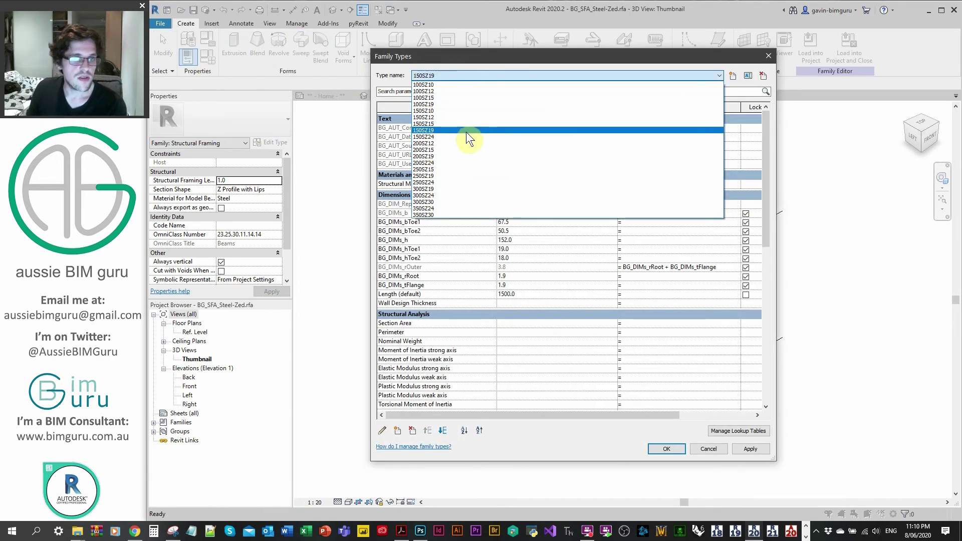
{"action": "left_click", "coordinate": [465, 72]}
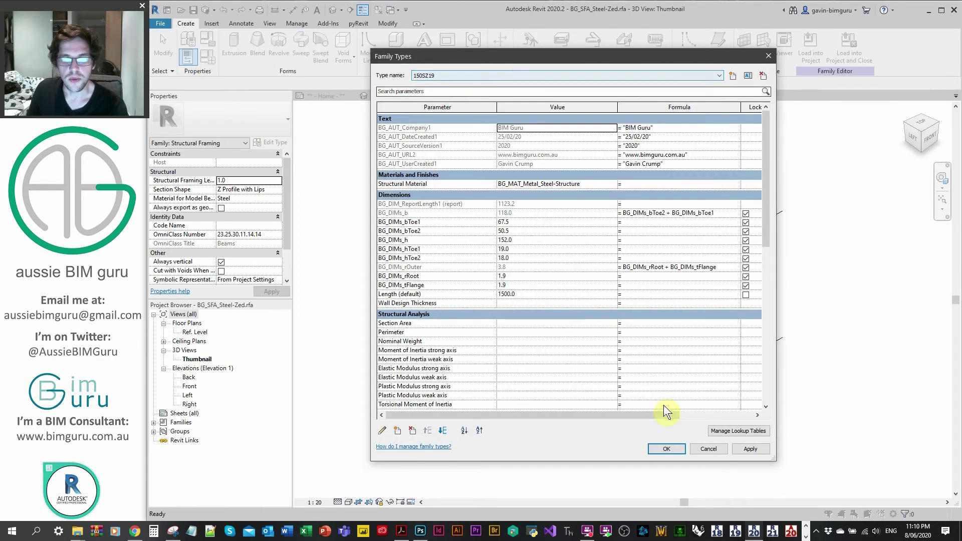
{"action": "left_click", "coordinate": [708, 449]}
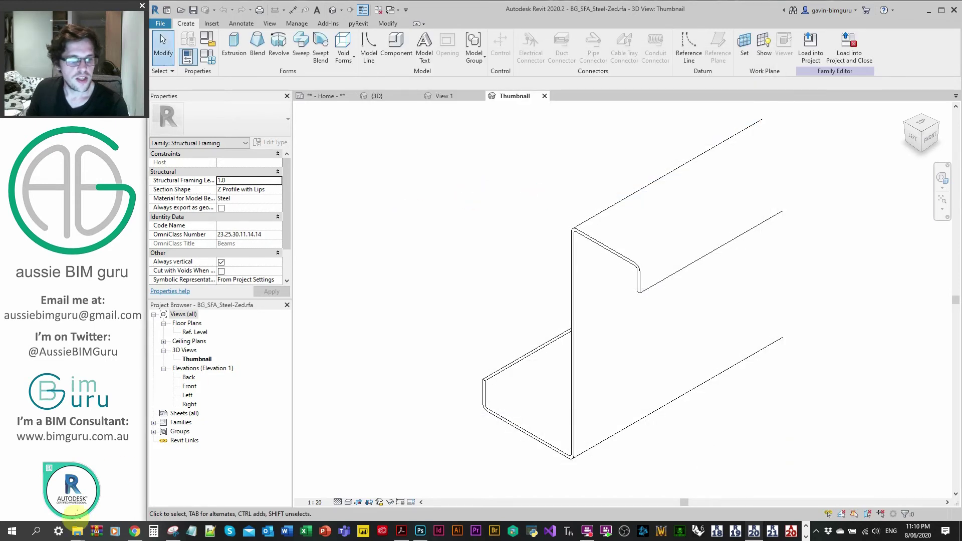
{"action": "mouse_move", "coordinate": [77, 530]}
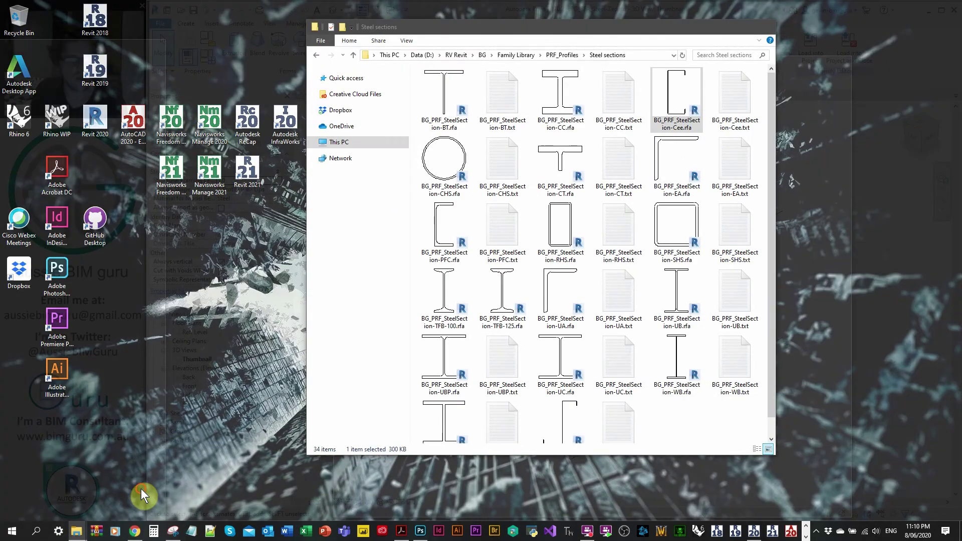
{"action": "left_click", "coordinate": [140, 488]}
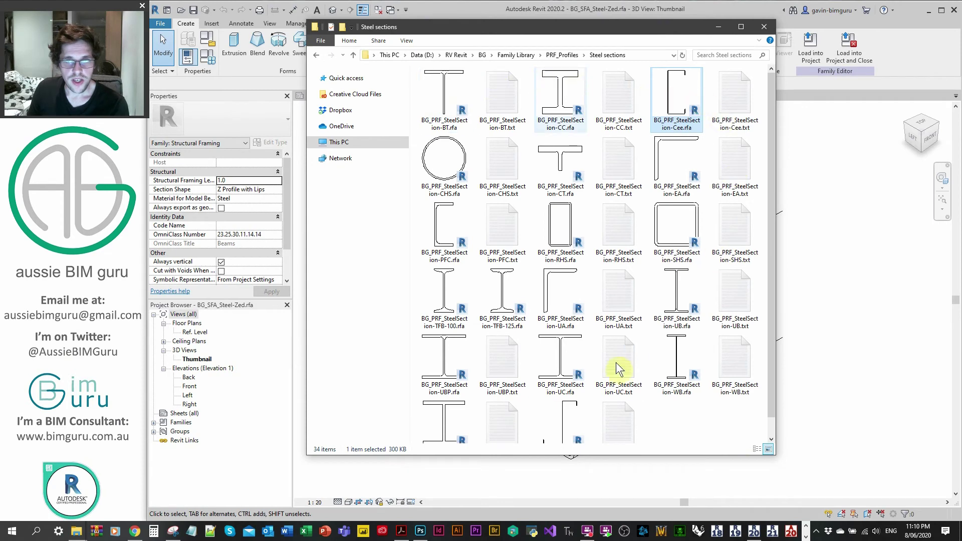
{"action": "double_click", "coordinate": [681, 91]}
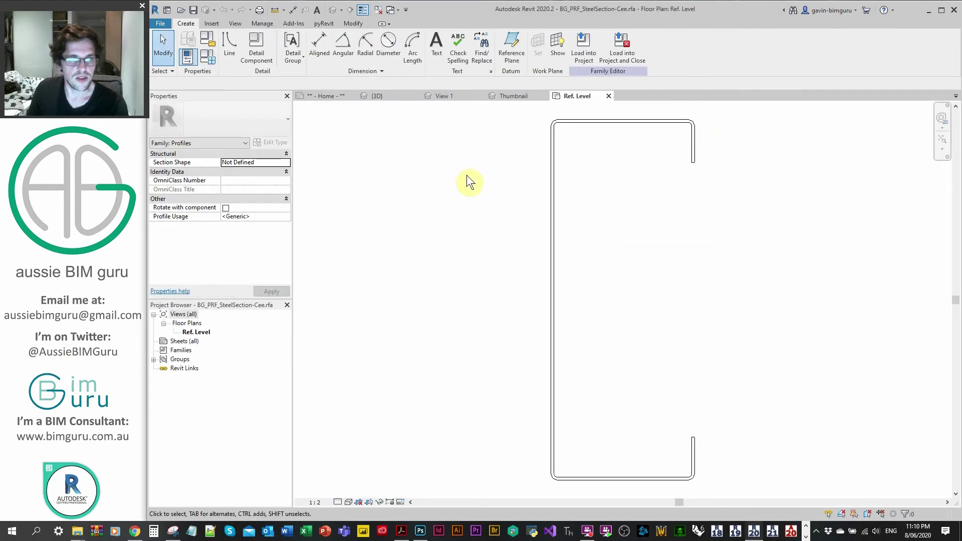
{"action": "left_click", "coordinate": [207, 57]}
{"action": "left_click", "coordinate": [468, 75]}
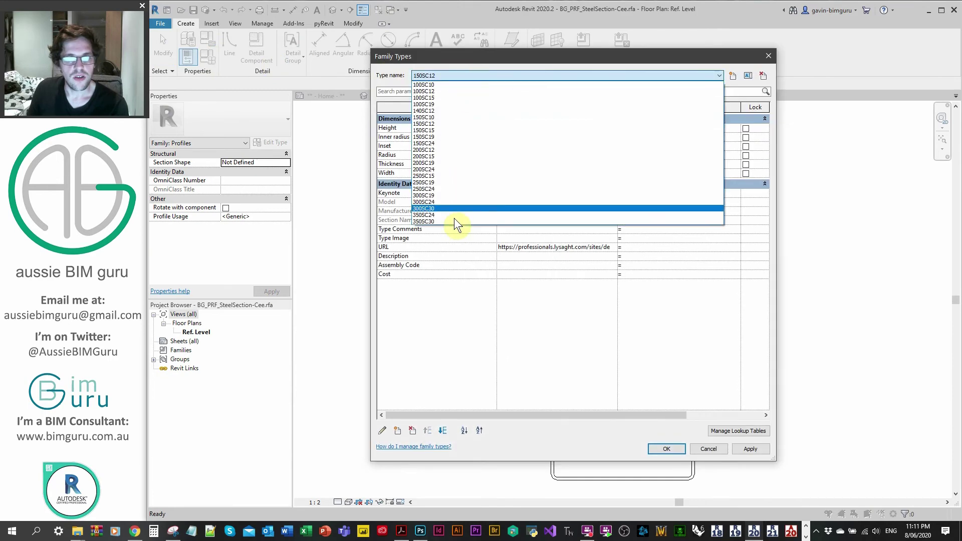
{"action": "left_click", "coordinate": [671, 76]}
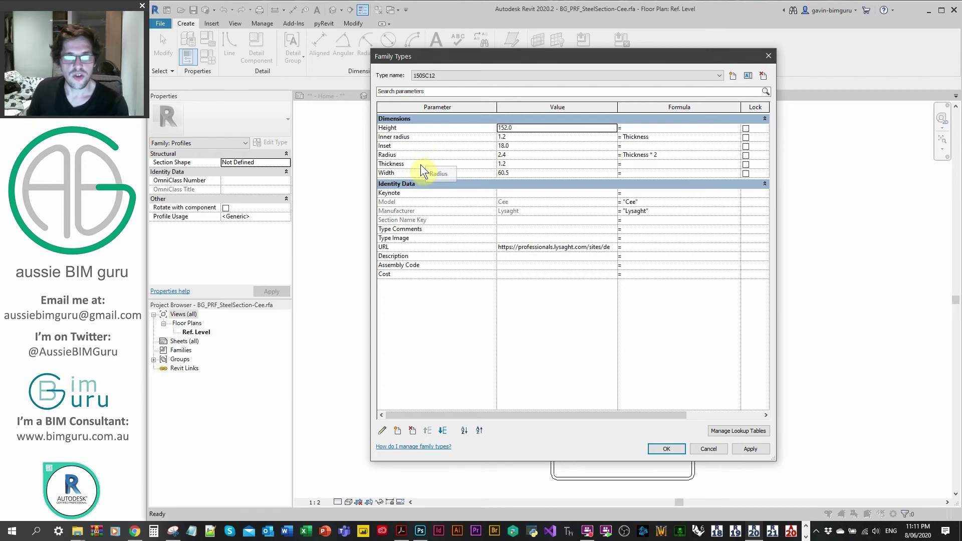
{"action": "left_click", "coordinate": [768, 56]}
{"action": "left_click", "coordinate": [609, 95]}
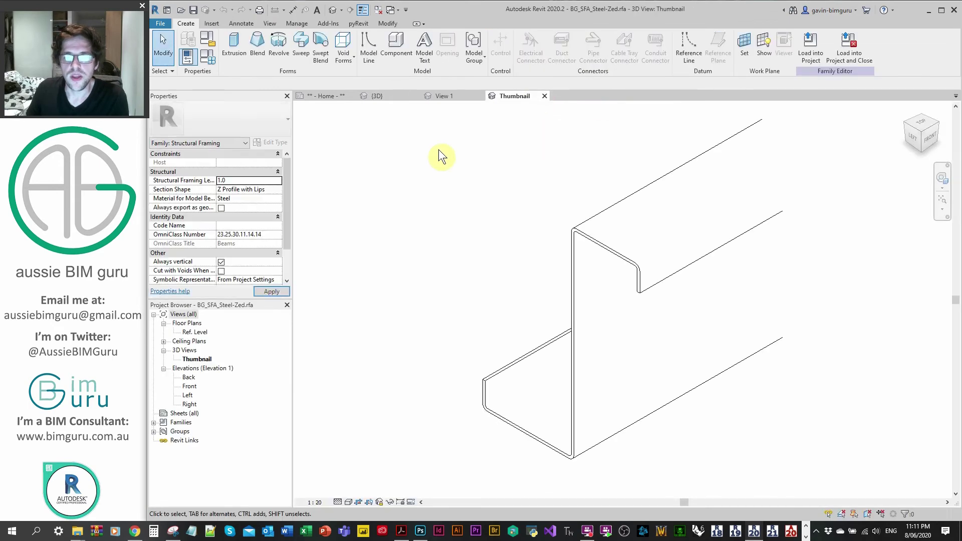
- Close the Zed and SHS families and point Load Family at the copied Steel sections folder path
{"action": "left_click", "coordinate": [544, 96]}
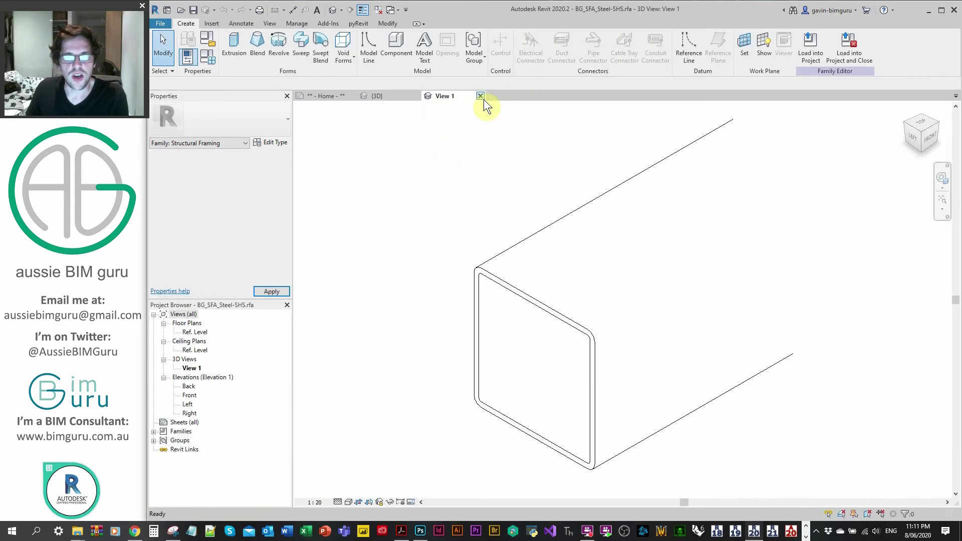
{"action": "left_click", "coordinate": [481, 98]}
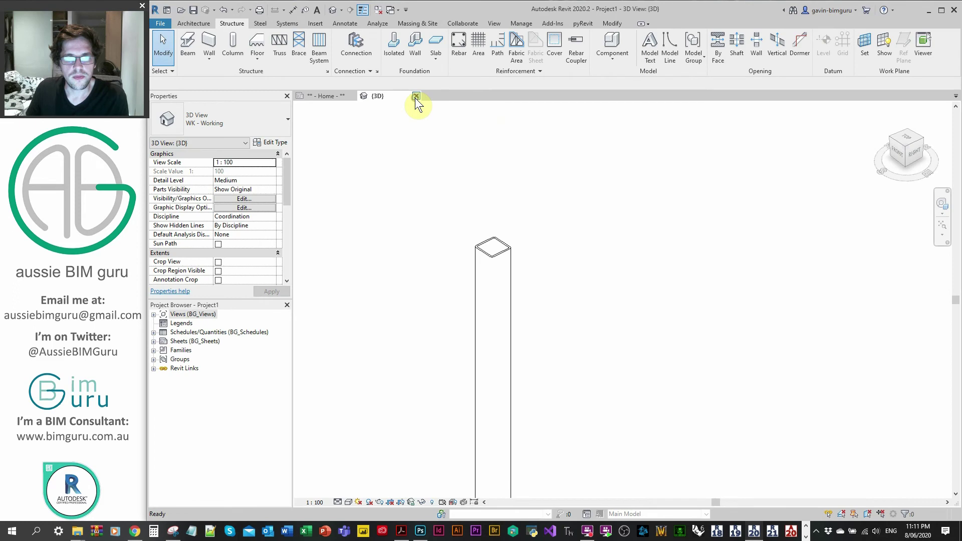
{"action": "left_click", "coordinate": [316, 24]}
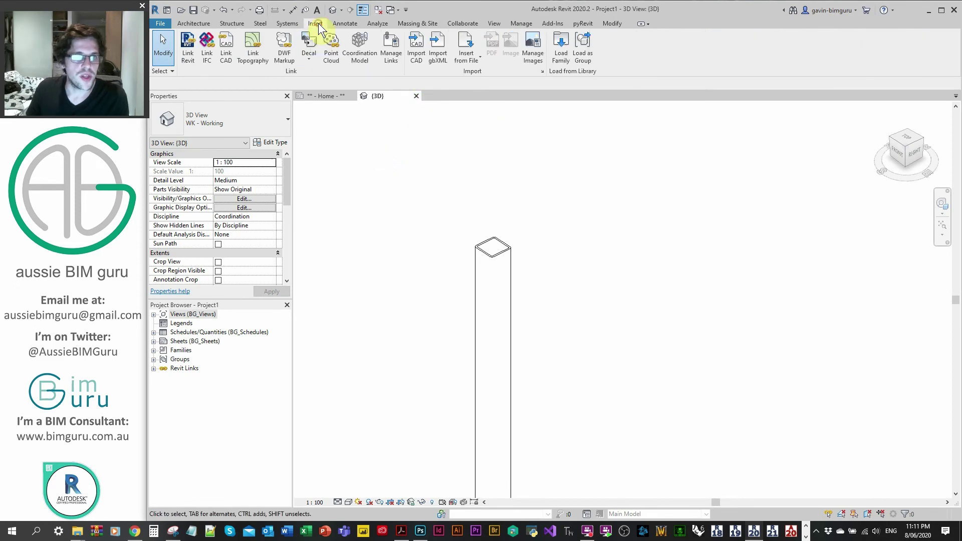
{"action": "left_click", "coordinate": [561, 48]}
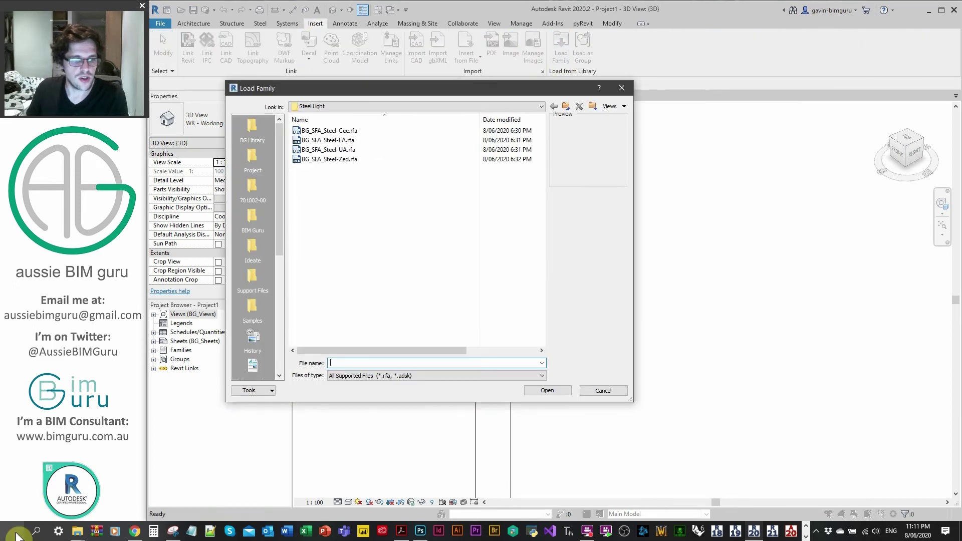
{"action": "mouse_move", "coordinate": [77, 532]}
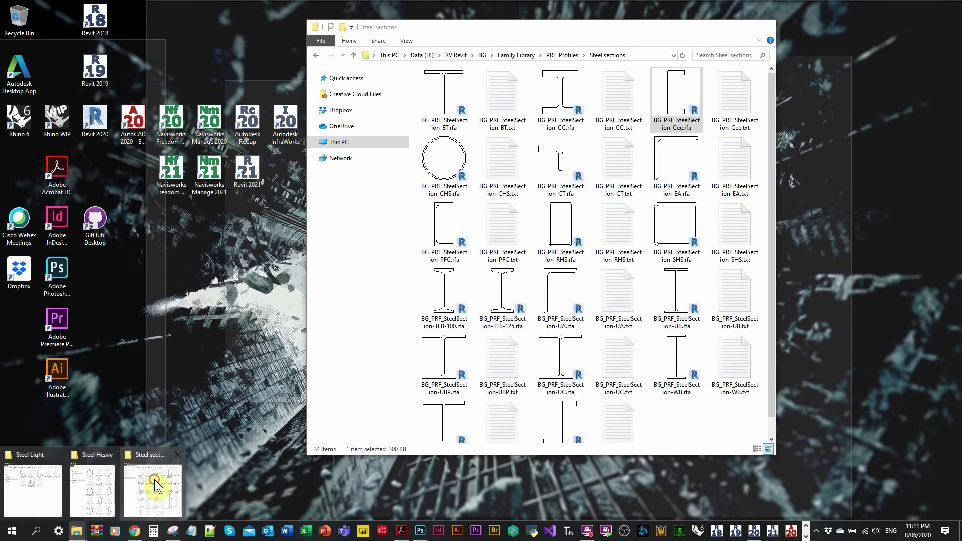
{"action": "left_click", "coordinate": [156, 481]}
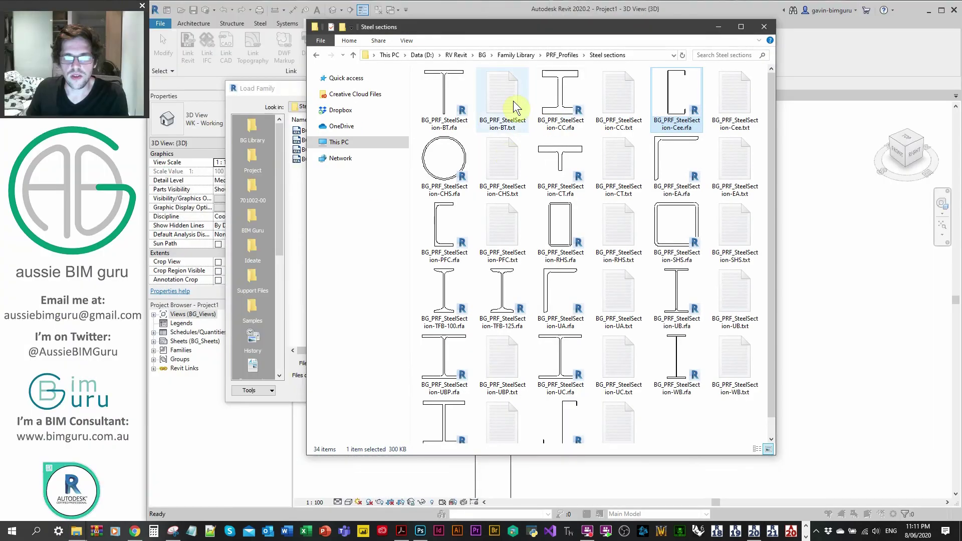
{"action": "left_click", "coordinate": [727, 100]}
{"action": "left_click", "coordinate": [651, 55]}
{"action": "key", "text": "ctrl+c"}
{"action": "left_click", "coordinate": [296, 224]}
{"action": "left_click", "coordinate": [369, 362]}
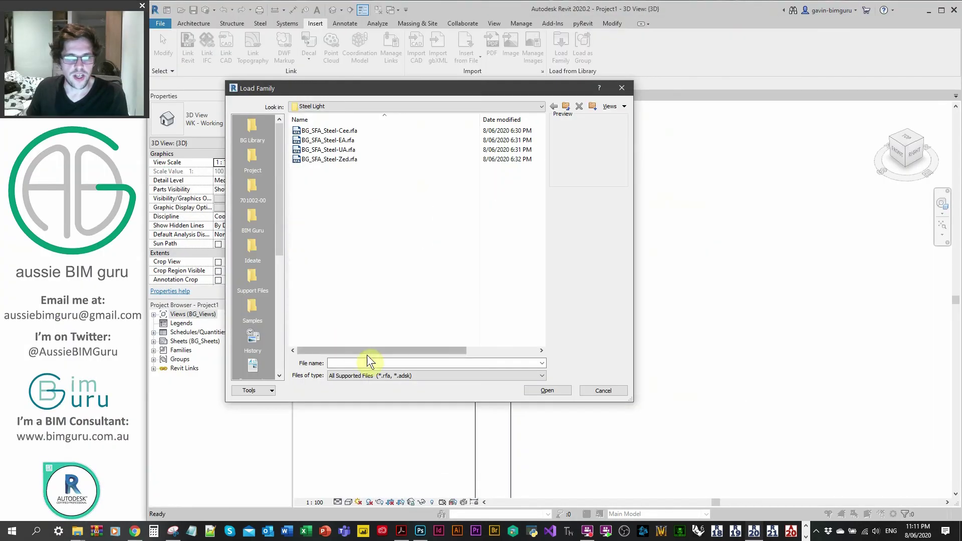
{"action": "key", "text": "ctrl+v"}
{"action": "key", "text": "Return"}
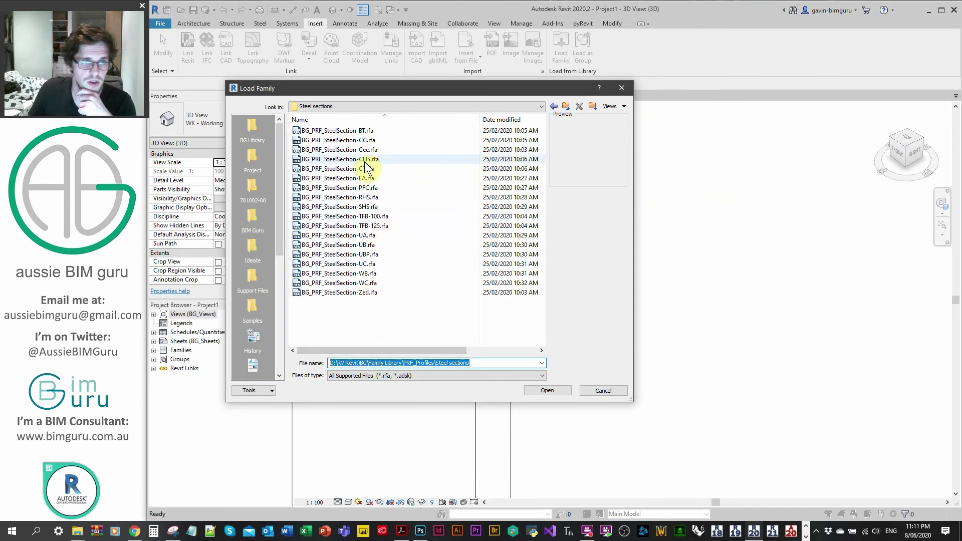
- Load BG_PRF_SteelSection-Cee.rfa, bringing in only its 150SC19 type
{"action": "left_click", "coordinate": [374, 150]}
{"action": "left_click", "coordinate": [551, 392]}
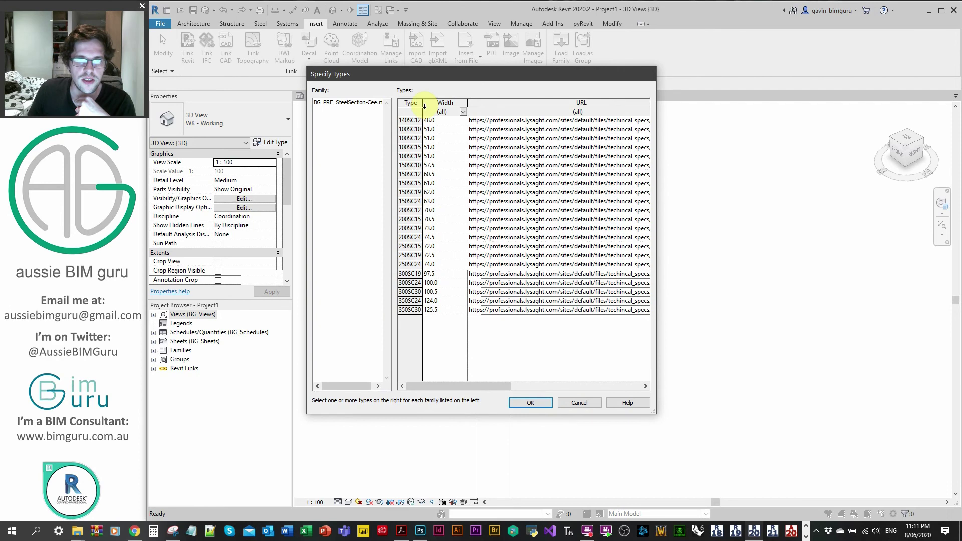
{"action": "left_click_drag", "start_coordinate": [424, 107], "coordinate": [574, 108]}
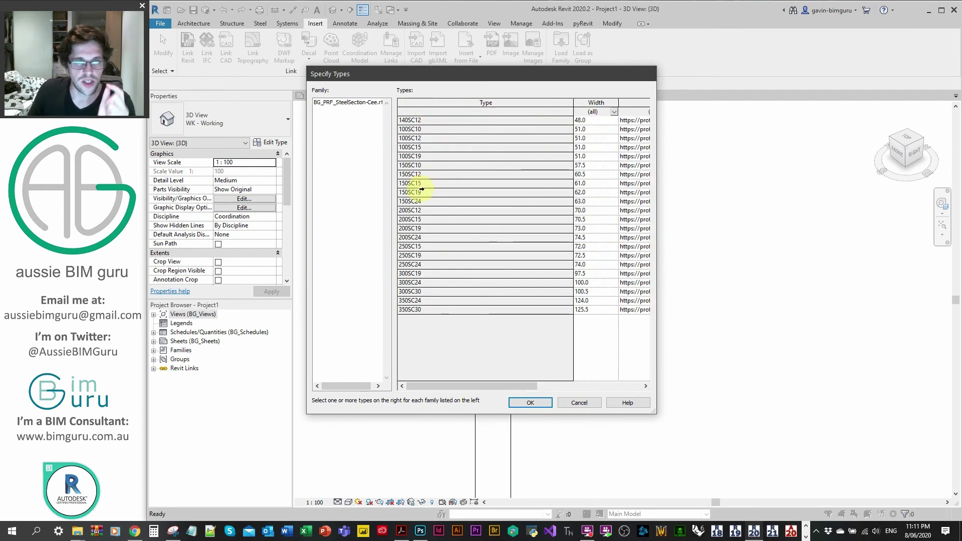
{"action": "left_click", "coordinate": [423, 191]}
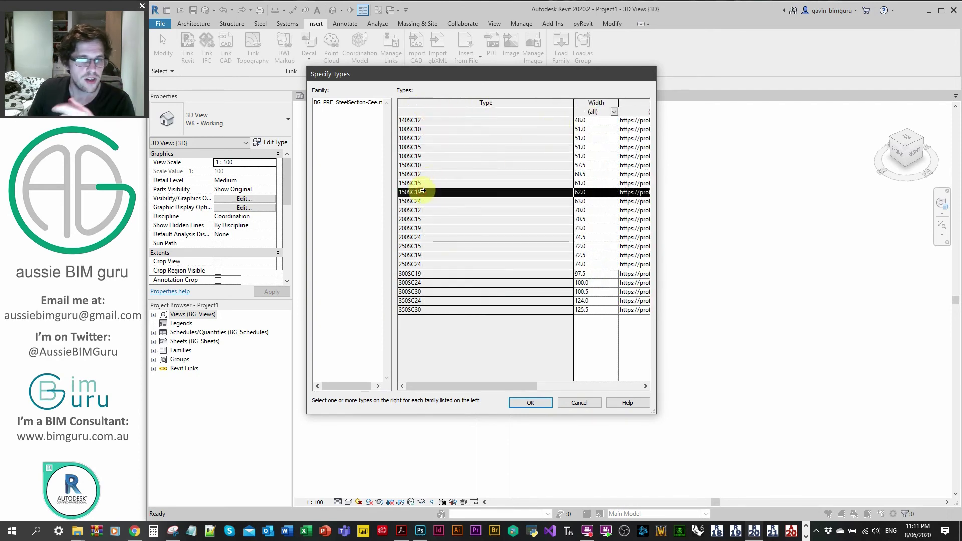
{"action": "left_click", "coordinate": [530, 404]}
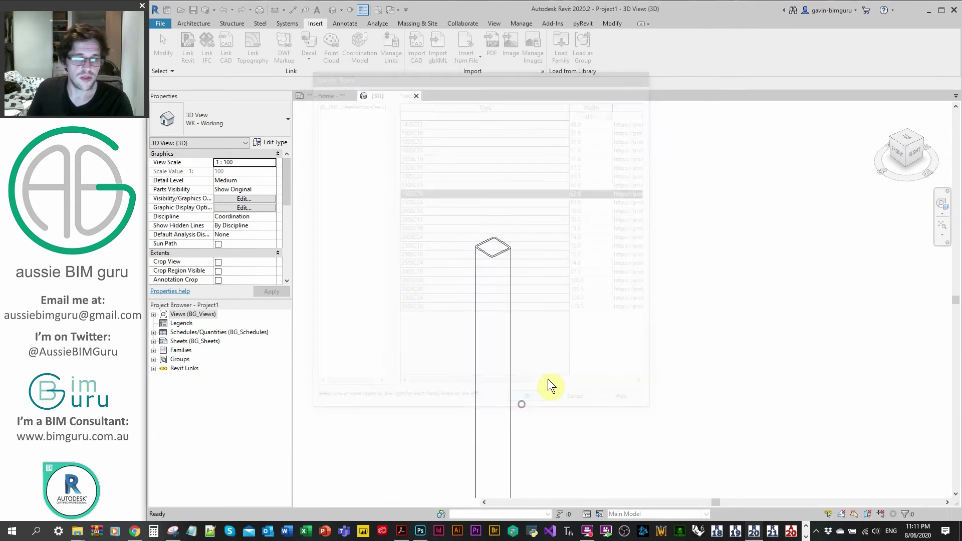
- Create a new in-place family in the Structural Framing category with the default name
{"action": "left_click", "coordinate": [193, 23]}
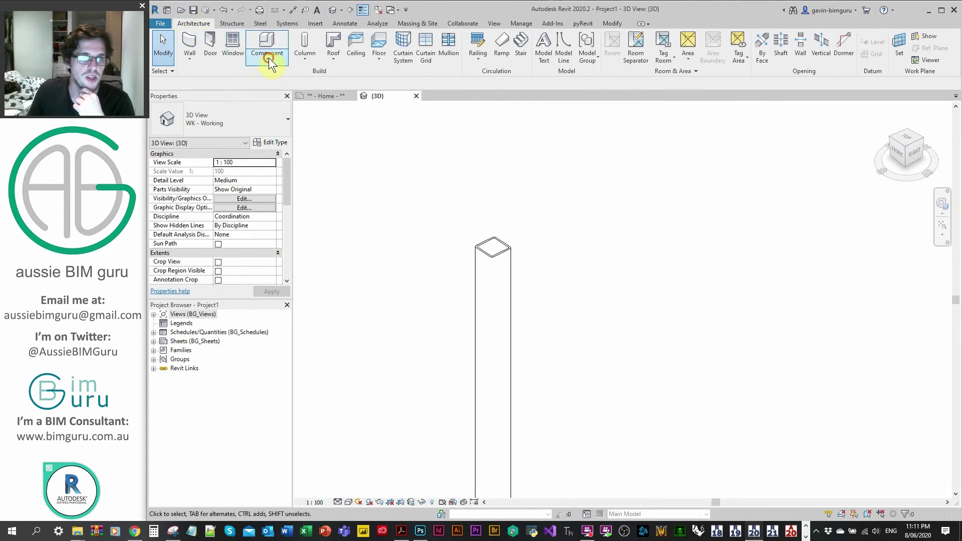
{"action": "left_click", "coordinate": [267, 57]}
{"action": "left_click", "coordinate": [286, 100]}
{"action": "scroll", "coordinate": [551, 250], "scroll_direction": "down", "scroll_amount": 10}
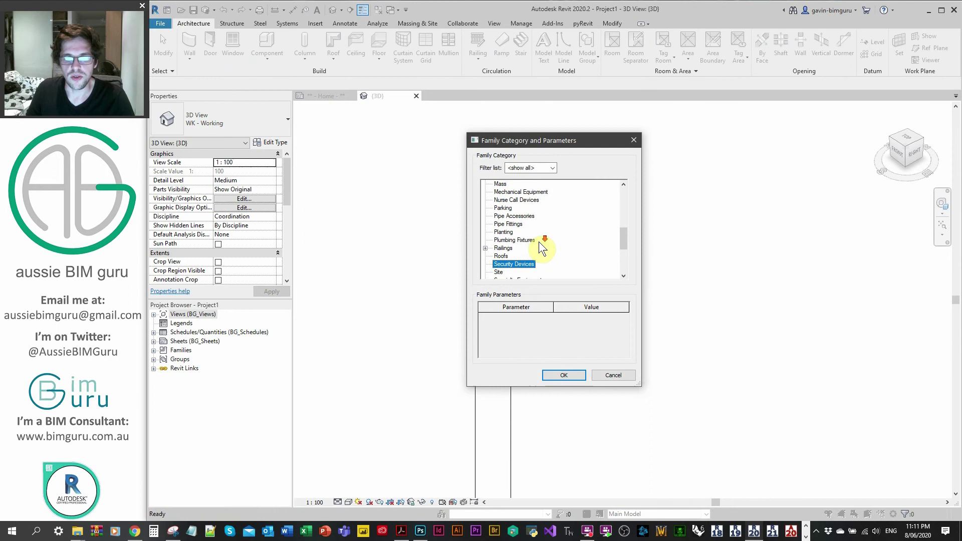
{"action": "key", "text": "s"}
{"action": "scroll", "coordinate": [520, 240], "scroll_direction": "down", "scroll_amount": 2}
{"action": "left_click", "coordinate": [521, 240]}
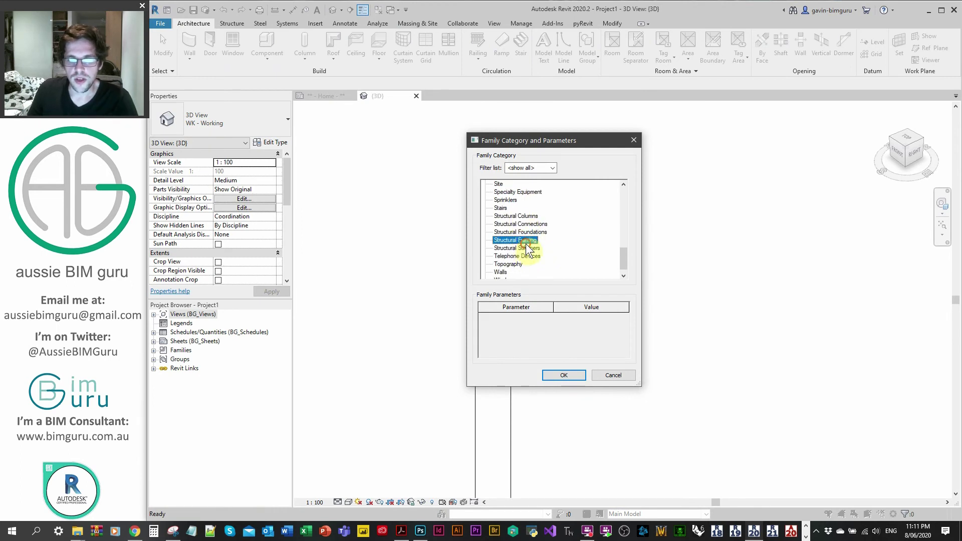
{"action": "left_click", "coordinate": [562, 376]}
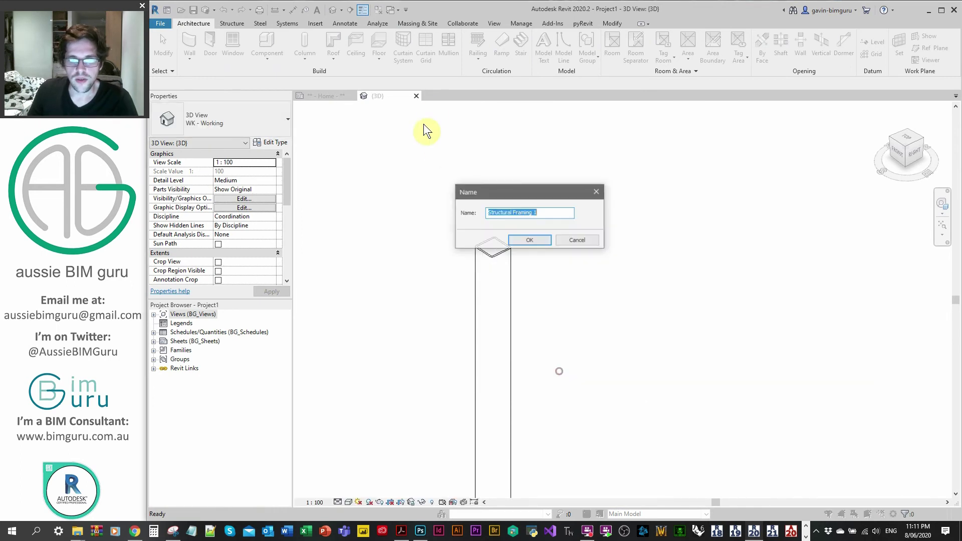
{"action": "left_click", "coordinate": [537, 239]}
- Sketch a single straight line as the sweep path and finish the path sketch
{"action": "left_click", "coordinate": [305, 44]}
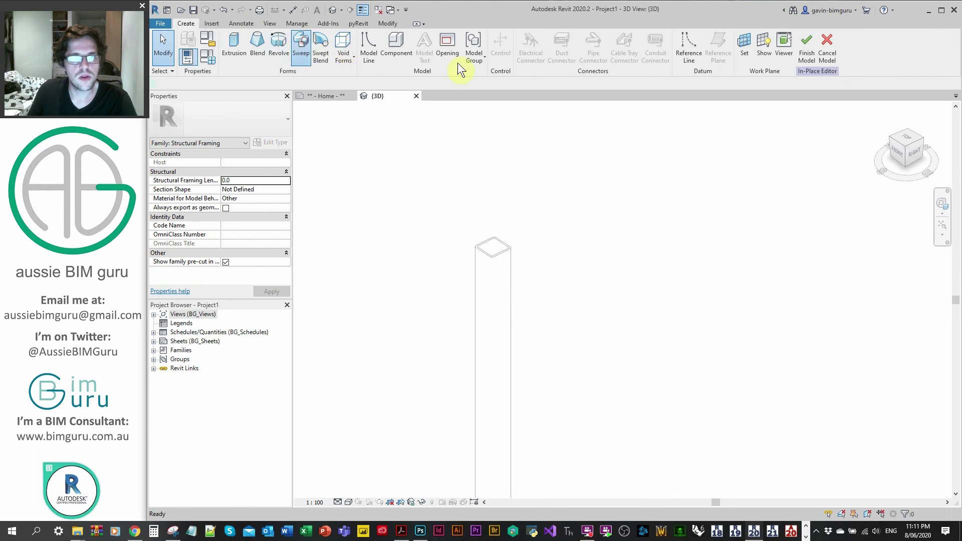
{"action": "left_click", "coordinate": [574, 40]}
{"action": "scroll", "coordinate": [616, 170], "scroll_direction": "down", "scroll_amount": 2}
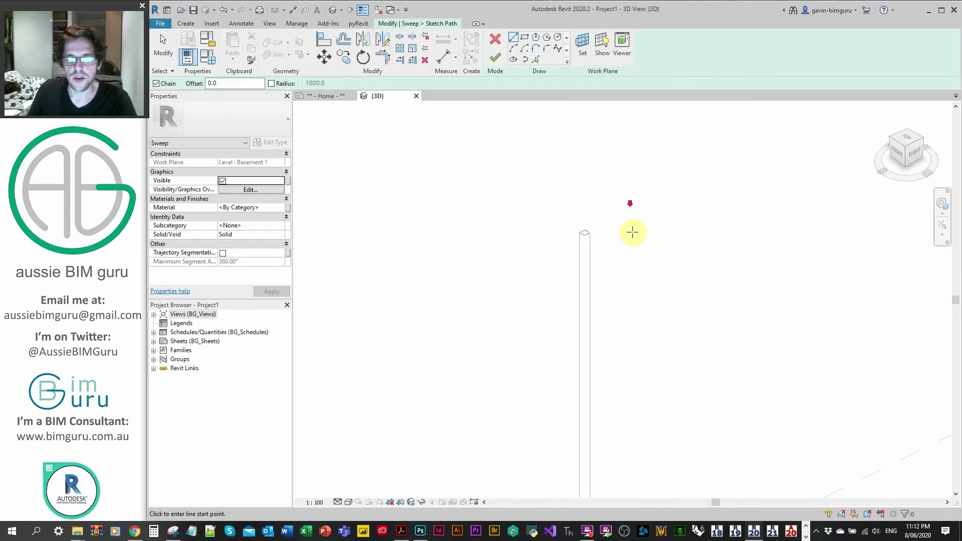
{"action": "left_click", "coordinate": [633, 418]}
{"action": "left_click", "coordinate": [800, 344]}
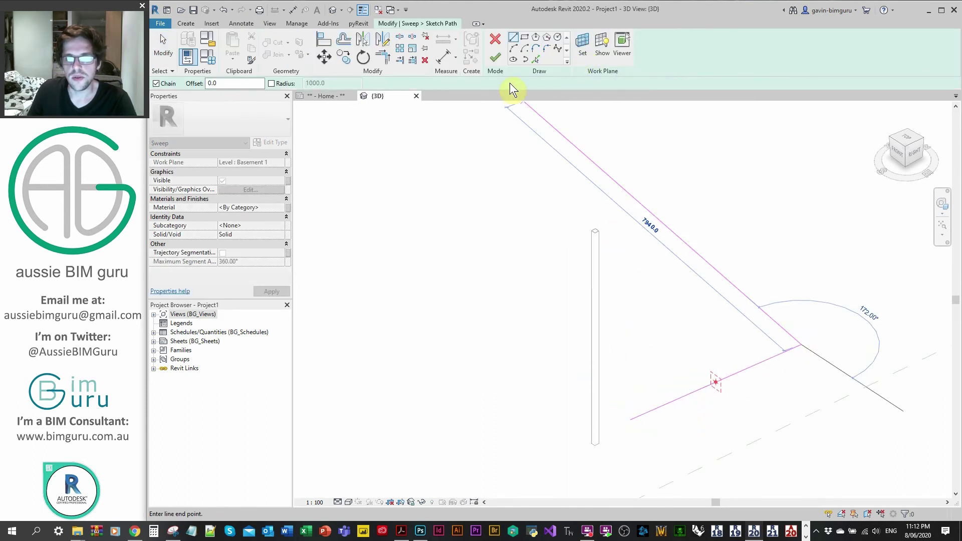
{"action": "left_click", "coordinate": [495, 56]}
- Use the Cee steel section as the sweep profile, then finish the sweep and in-place model
{"action": "left_click", "coordinate": [682, 46]}
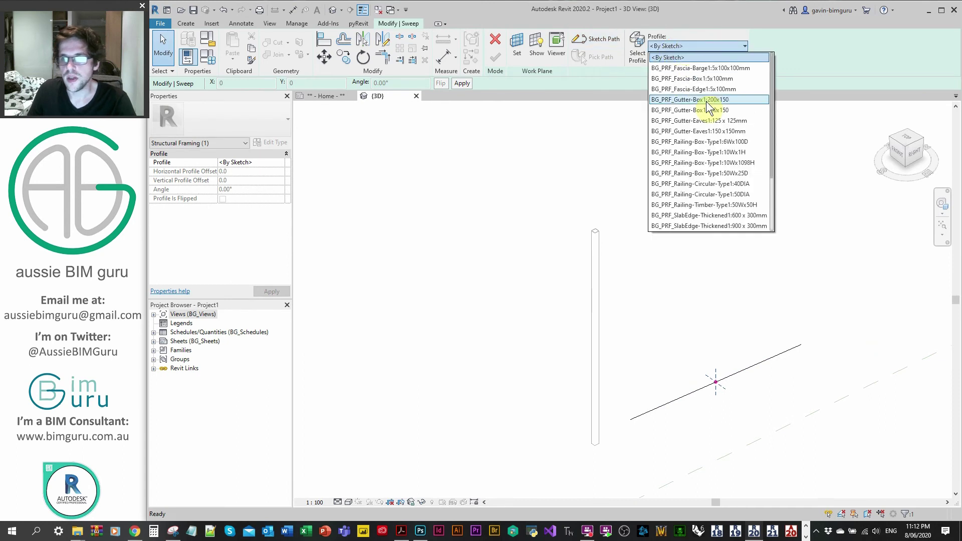
{"action": "scroll", "coordinate": [708, 105], "scroll_direction": "down", "scroll_amount": 3}
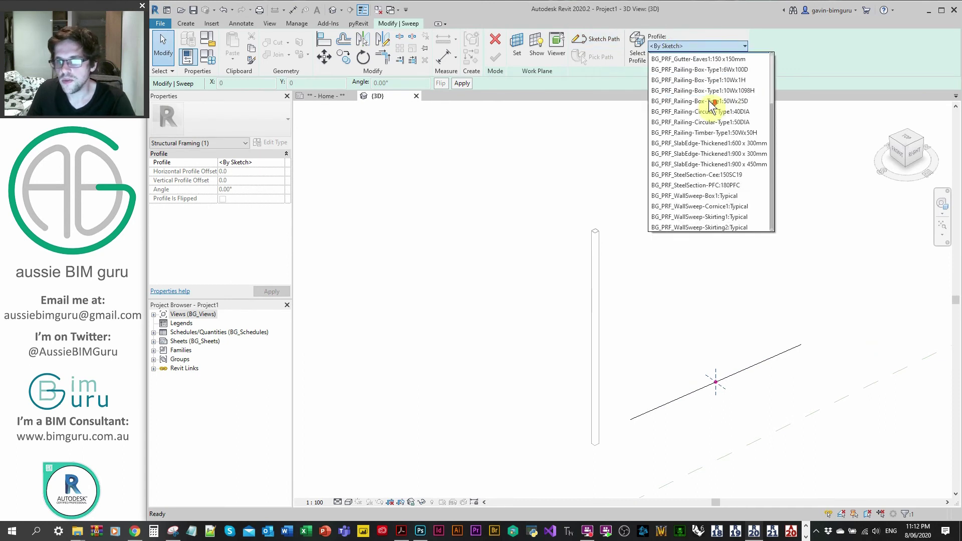
{"action": "left_click", "coordinate": [724, 177]}
{"action": "scroll", "coordinate": [694, 395], "scroll_direction": "up", "scroll_amount": 4}
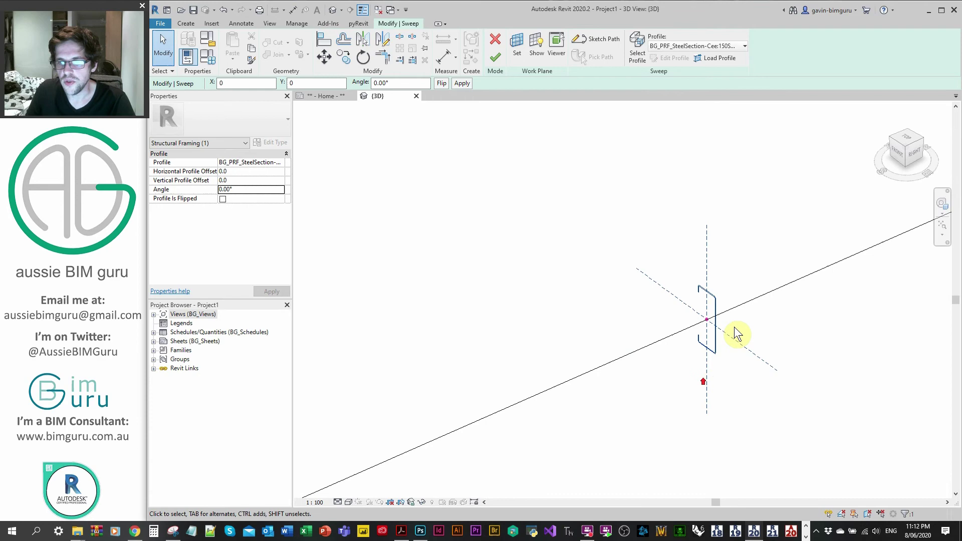
{"action": "left_click", "coordinate": [495, 58]}
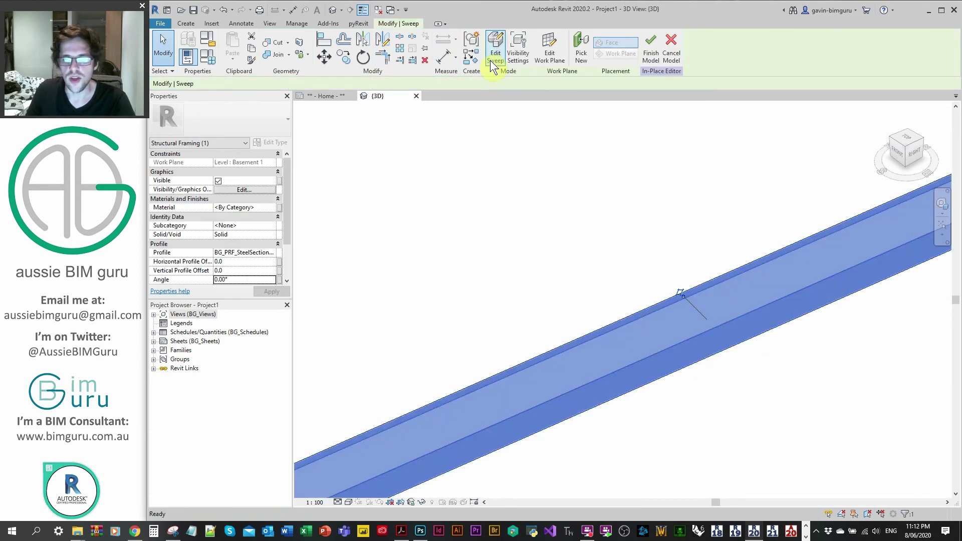
{"action": "scroll", "coordinate": [616, 262], "scroll_direction": "down", "scroll_amount": 5}
{"action": "middle_click_drag", "start_coordinate": [536, 232], "coordinate": [713, 108], "text": "shift"}
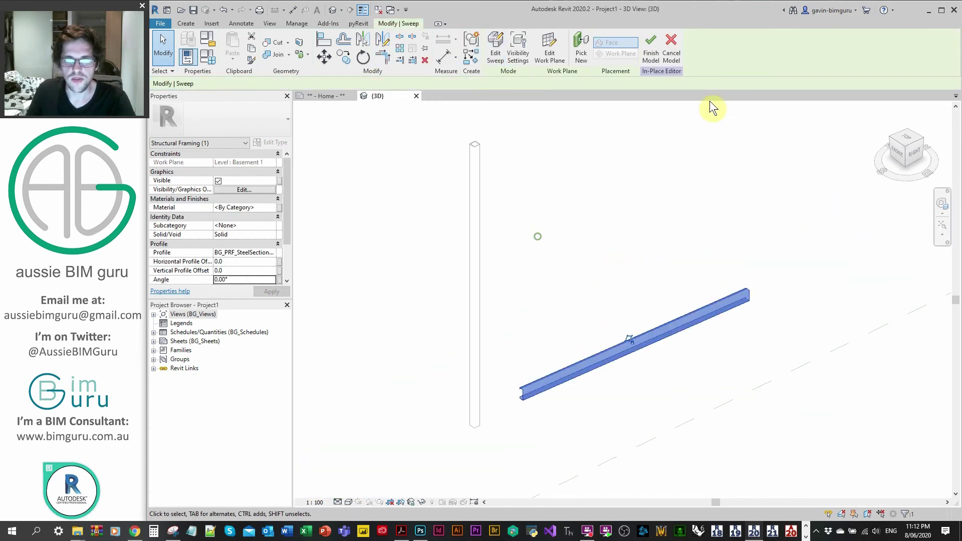
{"action": "left_click", "coordinate": [651, 47]}
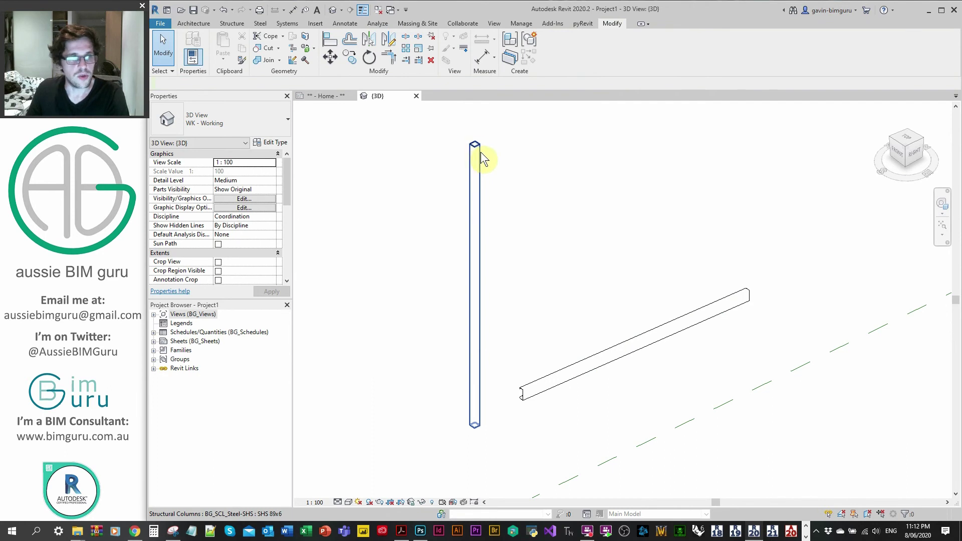
{"action": "left_click", "coordinate": [530, 383]}
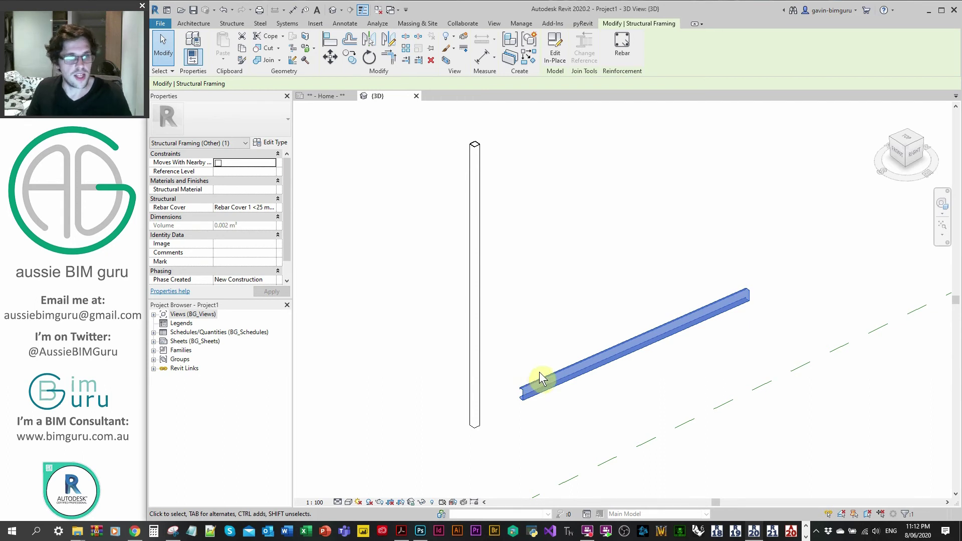
{"action": "left_click", "coordinate": [550, 320]}
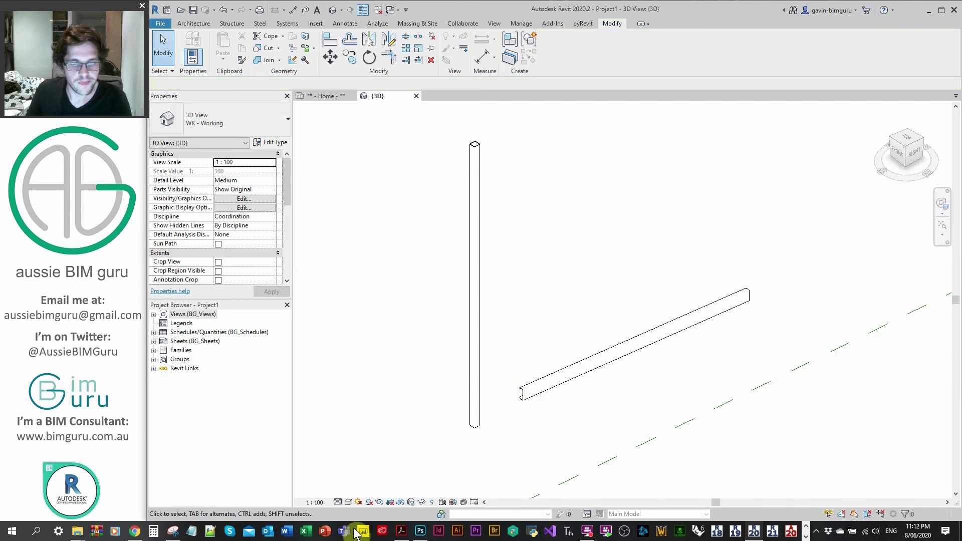
- Switch to the Acrobat slide presentation and scroll to its final page, 17 of 17
{"action": "left_click", "coordinate": [401, 531]}
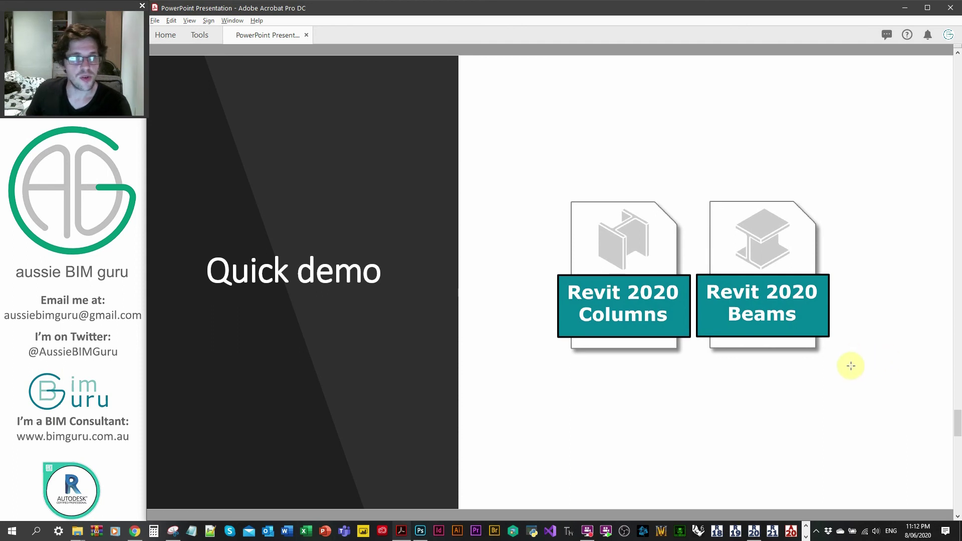
{"action": "scroll", "coordinate": [851, 364], "scroll_direction": "down", "scroll_amount": 1}
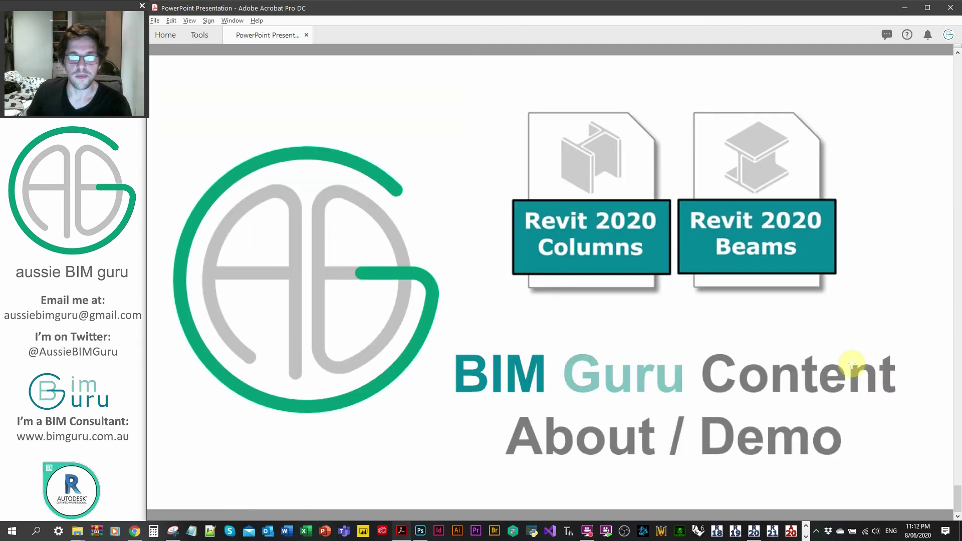
{"action": "scroll", "coordinate": [851, 363], "scroll_direction": "up", "scroll_amount": 1}
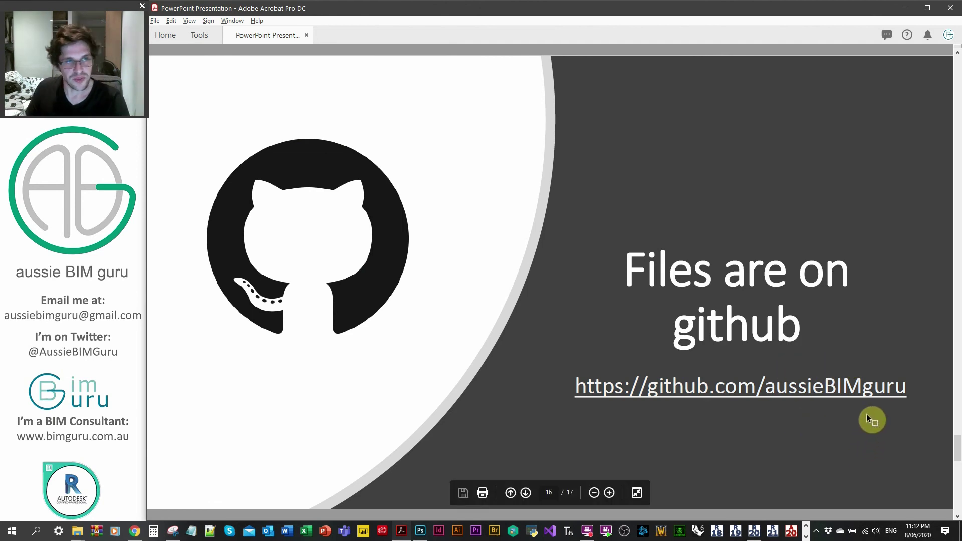
{"action": "scroll", "coordinate": [859, 411], "scroll_direction": "down", "scroll_amount": 1}
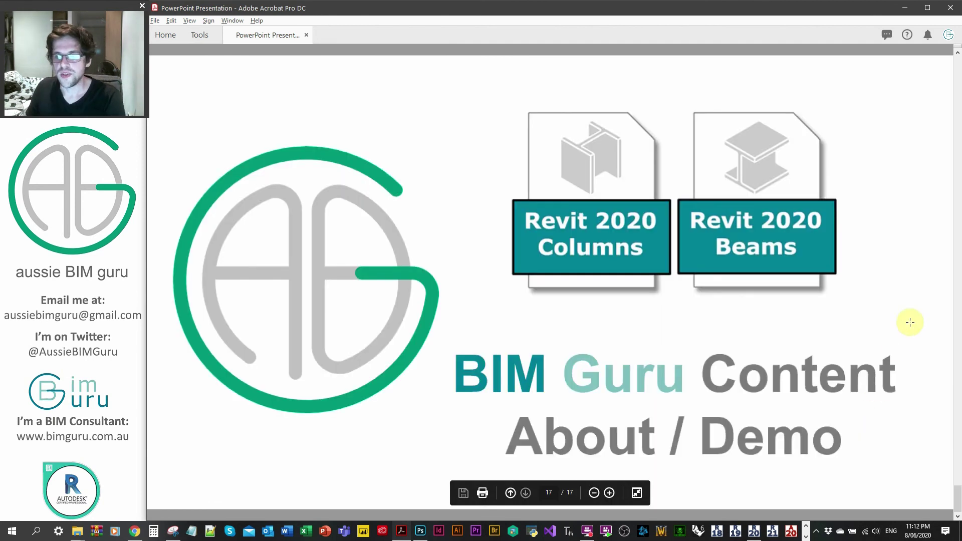